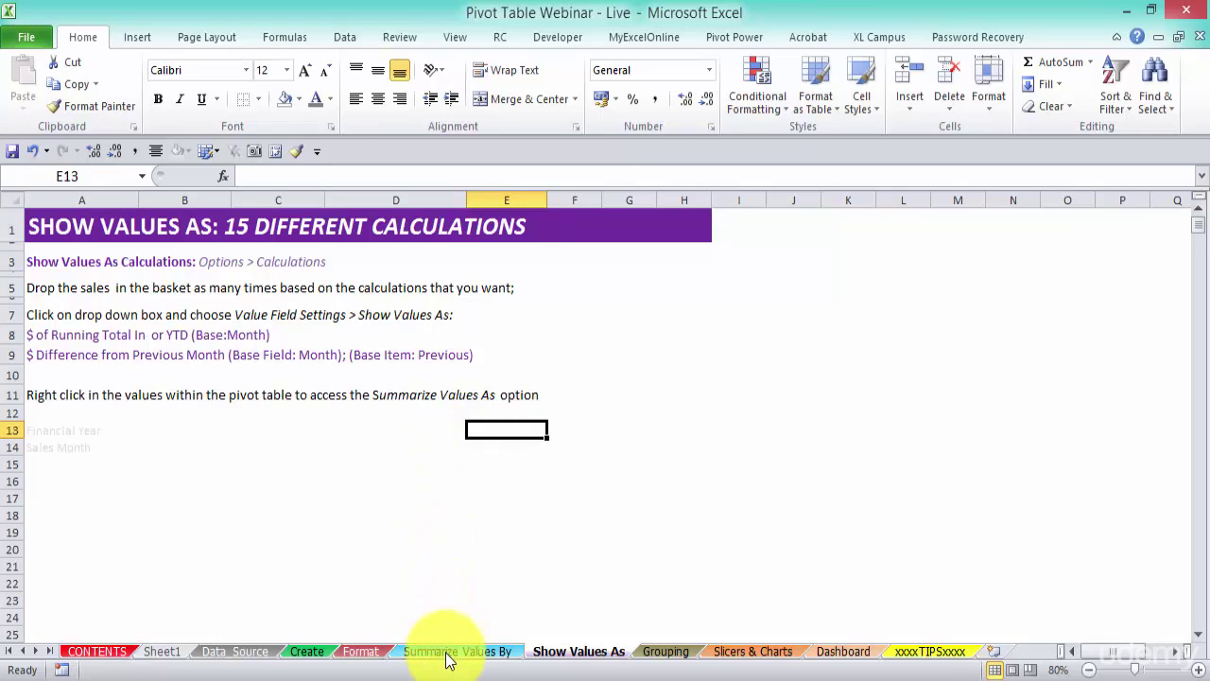
# Create a PivotTable from the Table2 sales data at 'Show Values As'!$G$5 on the existing worksheet
pyautogui.click(236, 651)
pyautogui.click(342, 331)
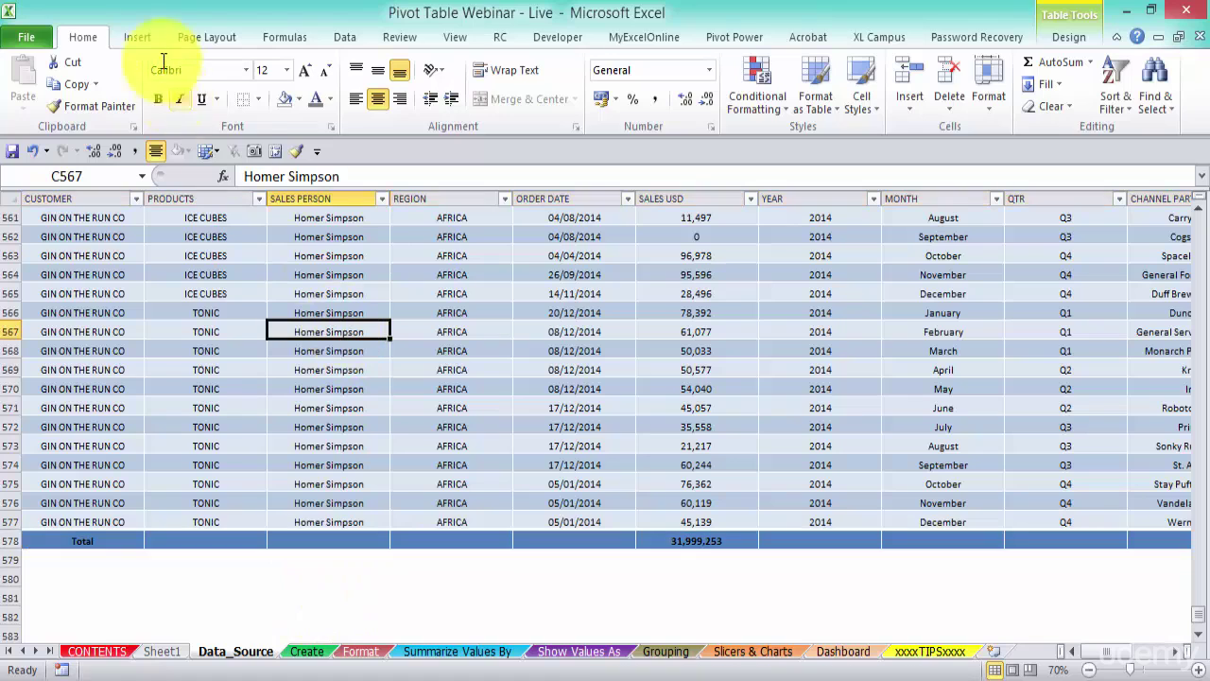
pyautogui.click(140, 36)
pyautogui.click(27, 76)
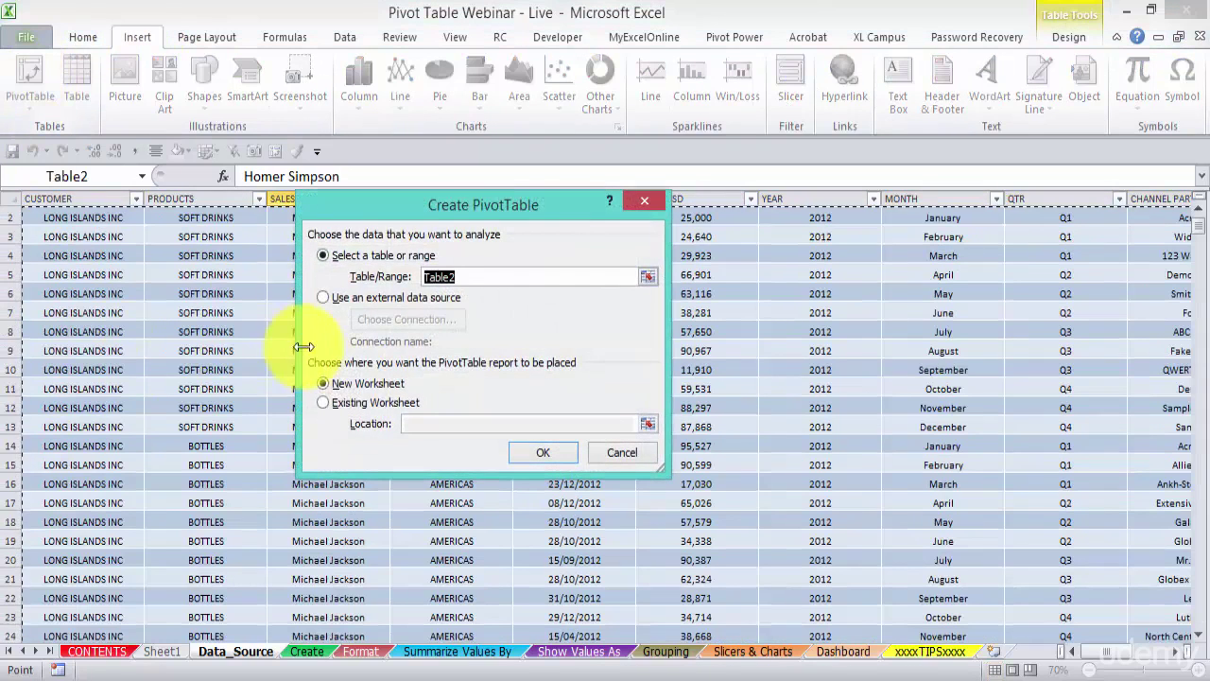
pyautogui.click(324, 402)
pyautogui.click(648, 423)
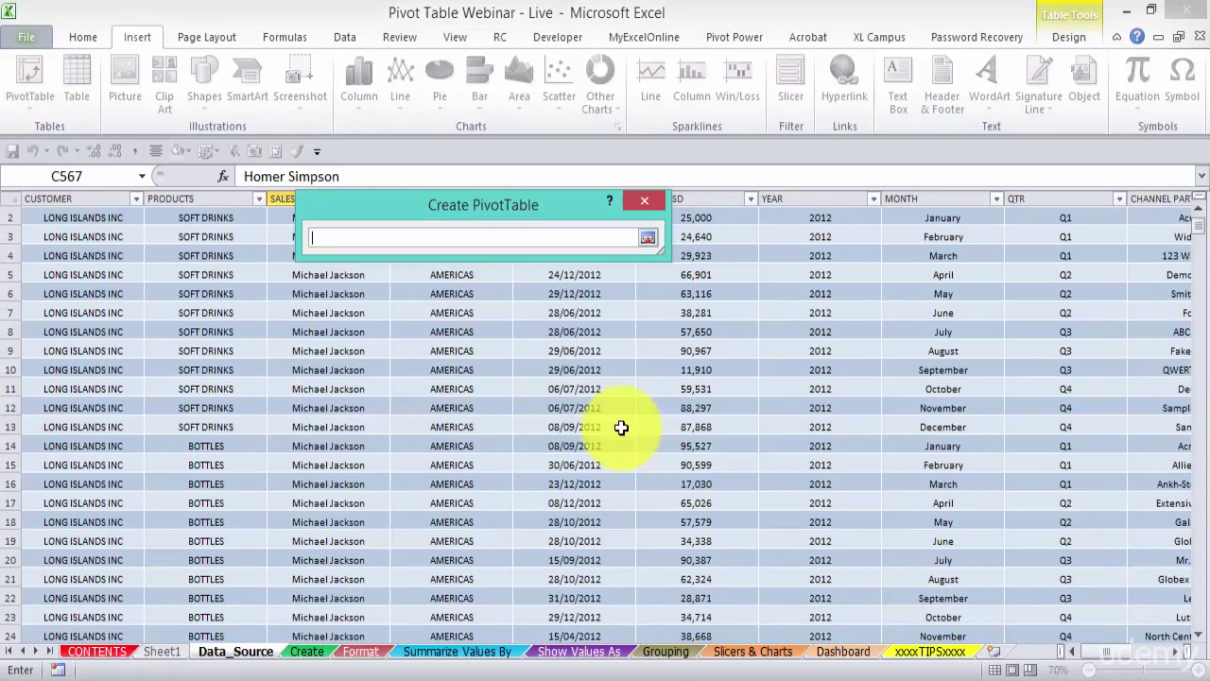
pyautogui.click(586, 650)
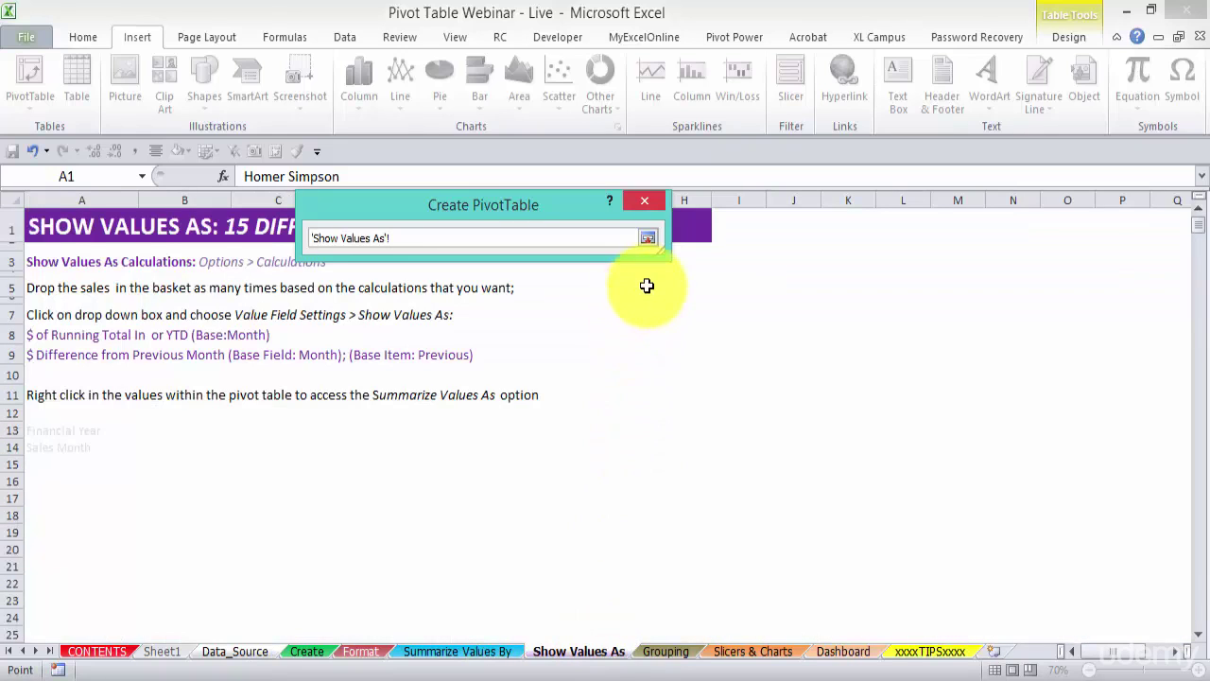
pyautogui.click(646, 285)
pyautogui.click(648, 238)
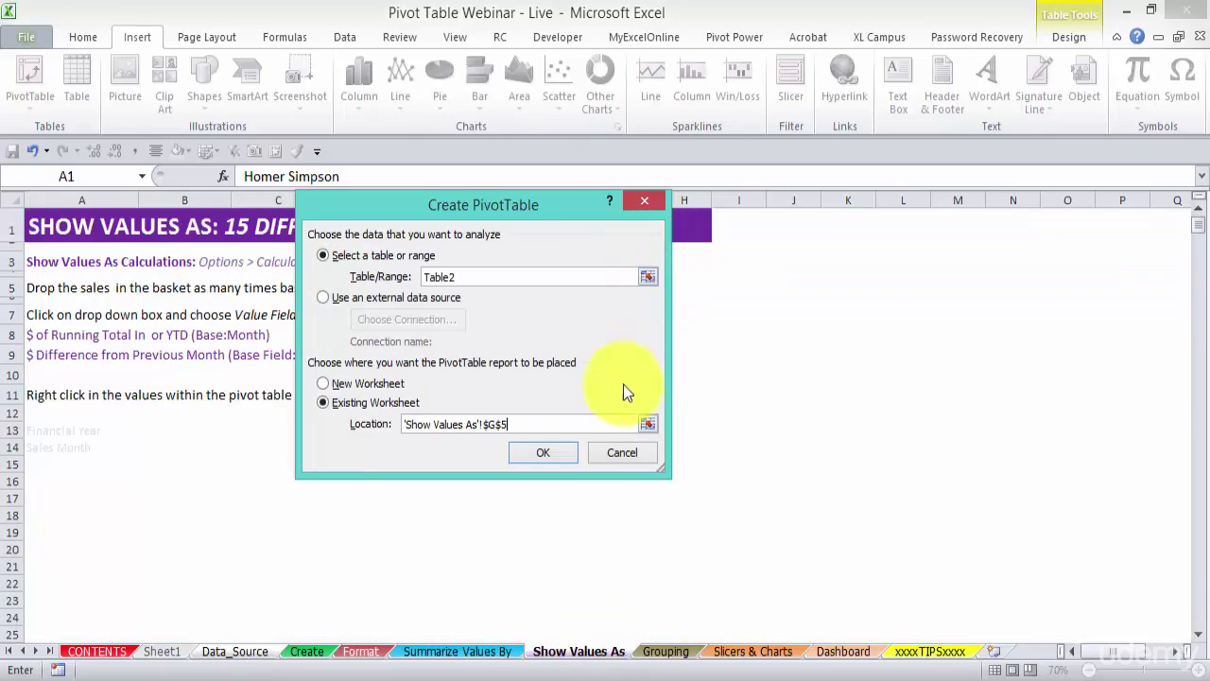
pyautogui.click(543, 452)
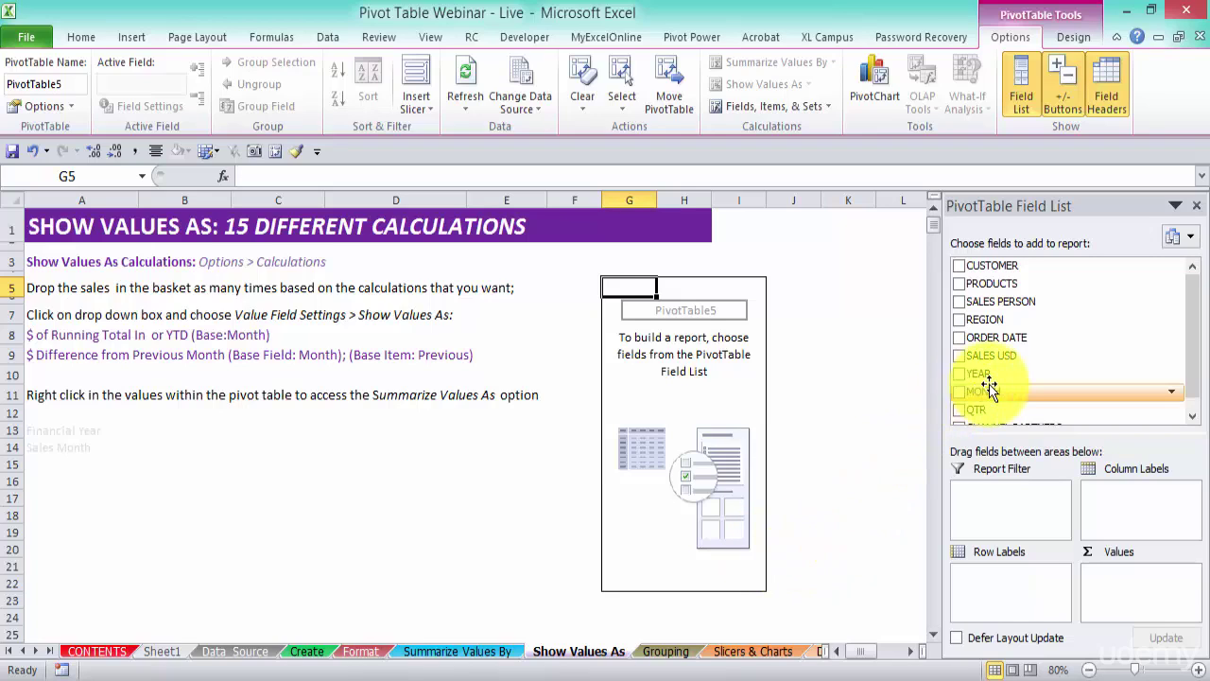
# Place MONTH in Row Labels, YEAR in Column Labels and SALES USD in Values
pyautogui.moveTo(988, 390); pyautogui.dragTo(999, 602)
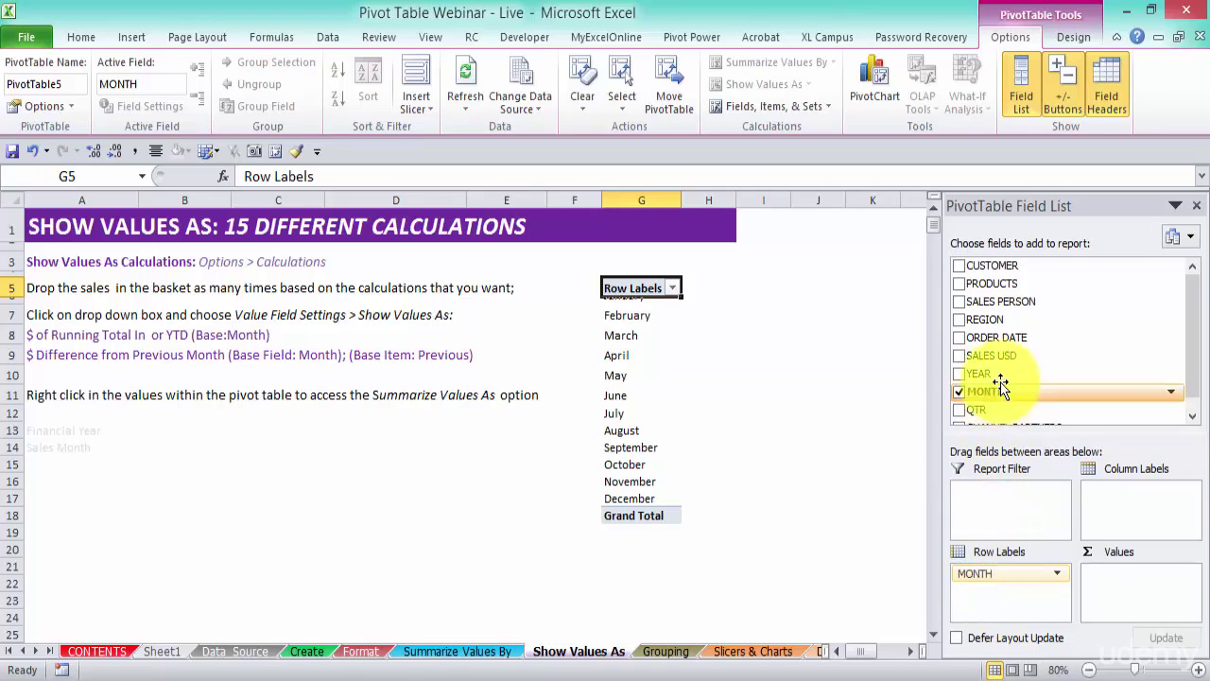
pyautogui.moveTo(988, 373); pyautogui.dragTo(1134, 516)
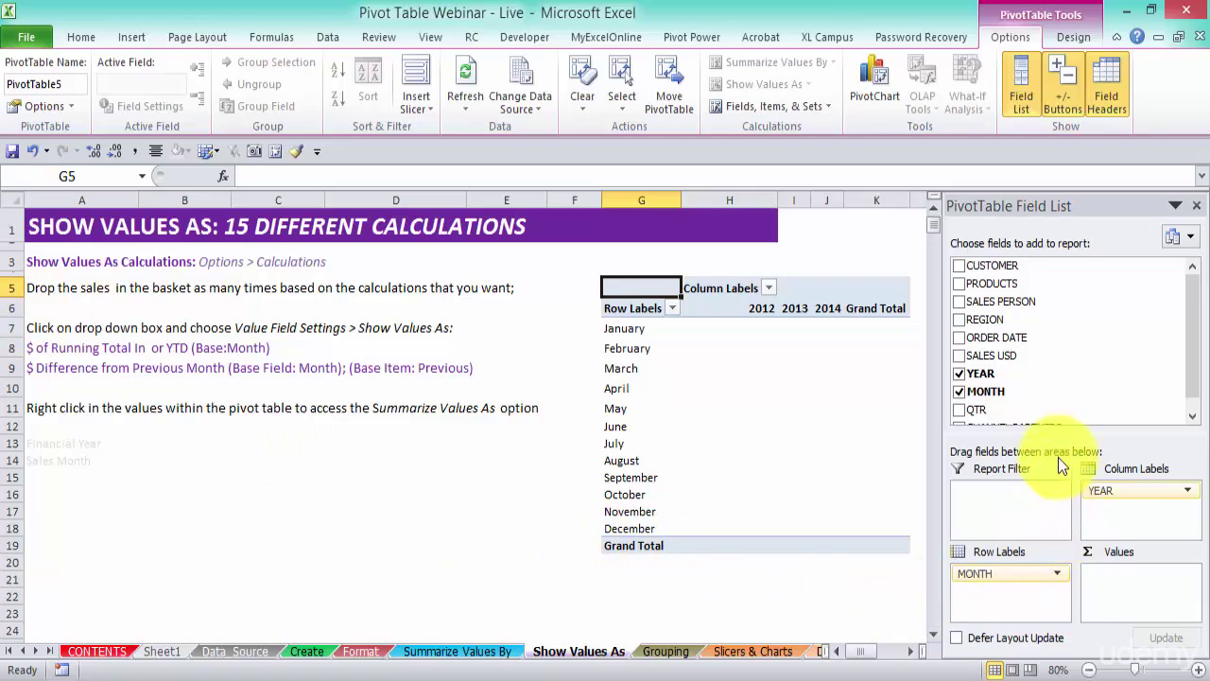
pyautogui.moveTo(1029, 359); pyautogui.dragTo(1161, 596)
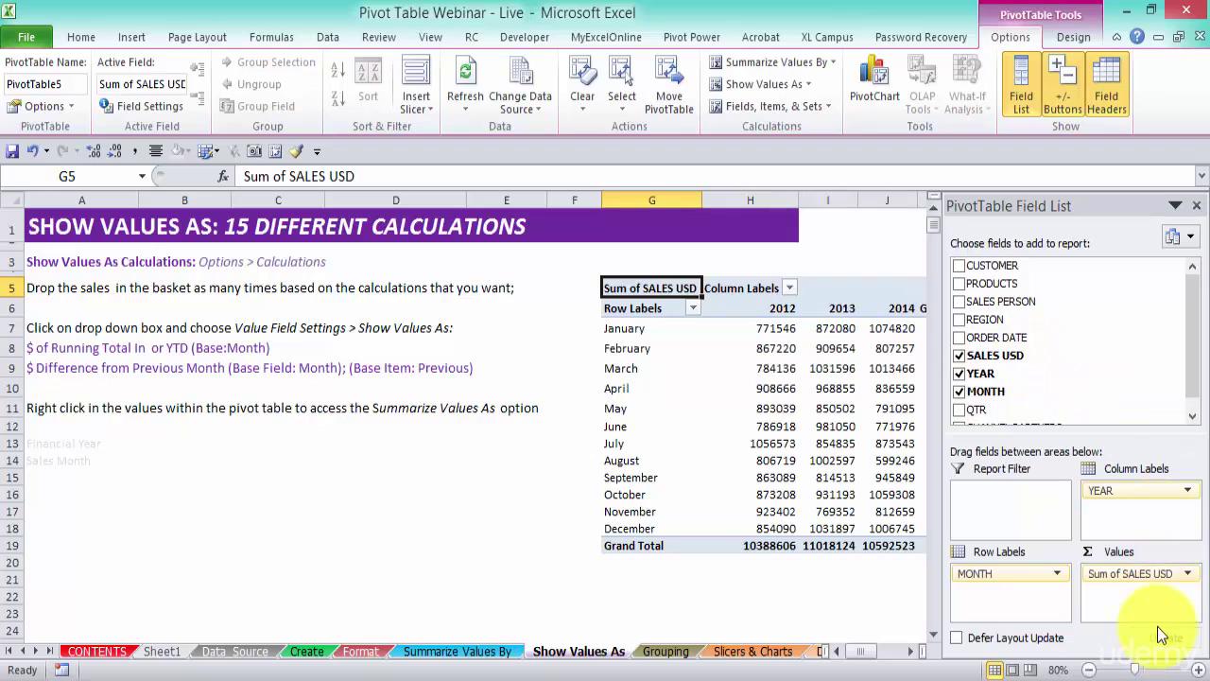
# Close the Field List and browse the PivotTable styles without changing anything
pyautogui.click(1196, 205)
pyautogui.click(879, 328)
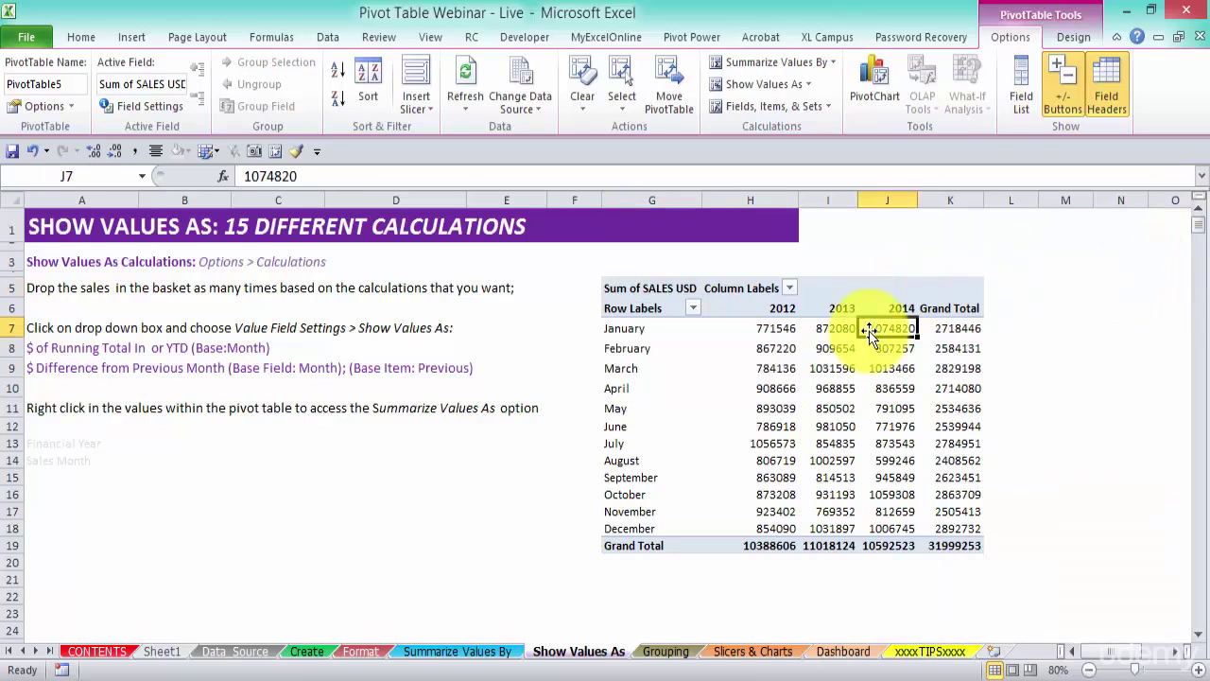
pyautogui.click(1071, 37)
pyautogui.click(898, 109)
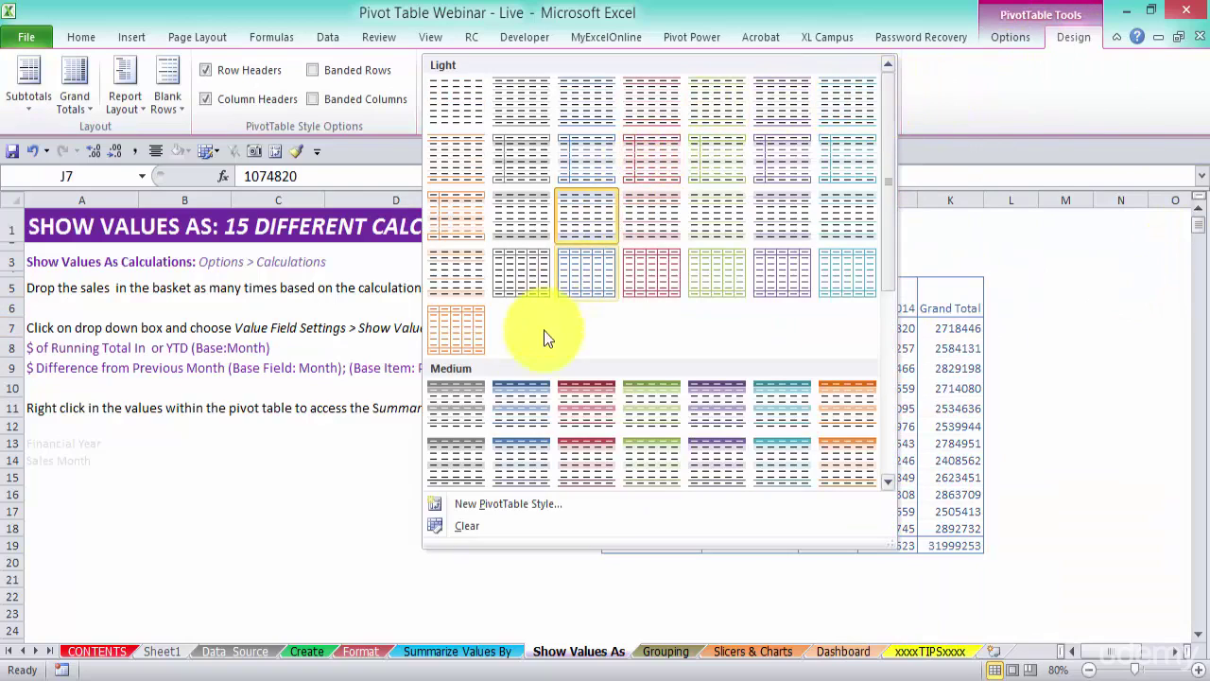
pyautogui.click(954, 451)
# Format the pivot values as Number with a 1000 separator and 0 decimal places
pyautogui.rightClick(851, 364)
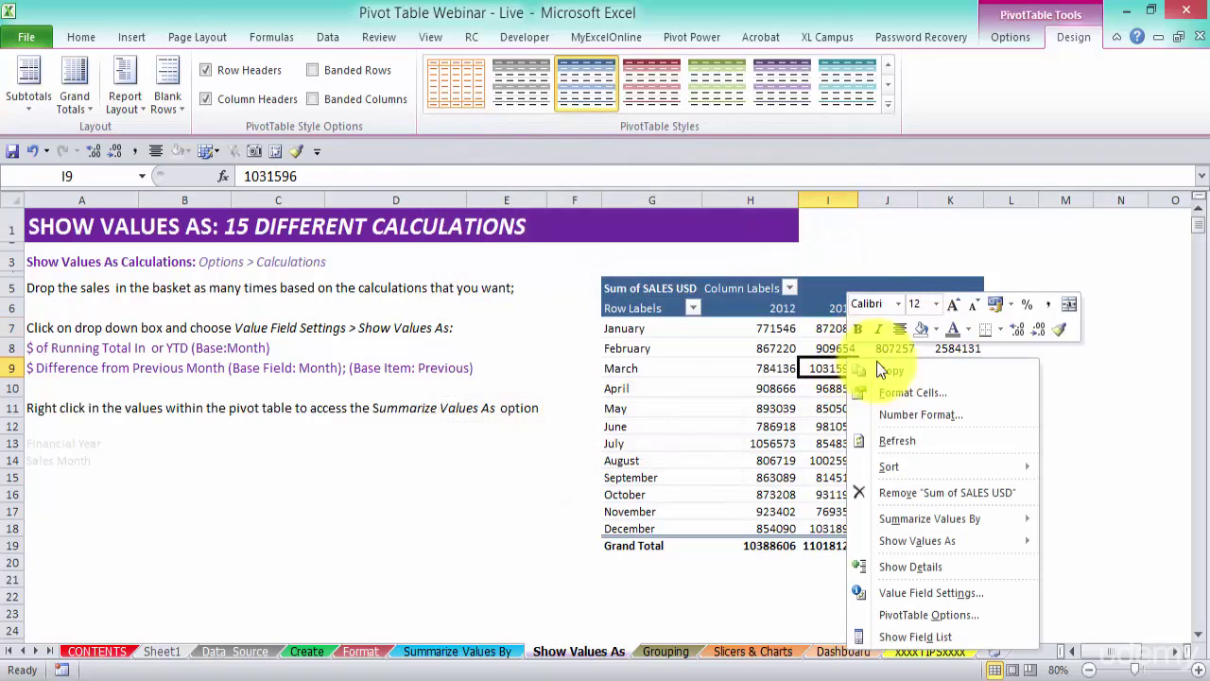
pyautogui.click(922, 414)
pyautogui.click(724, 272)
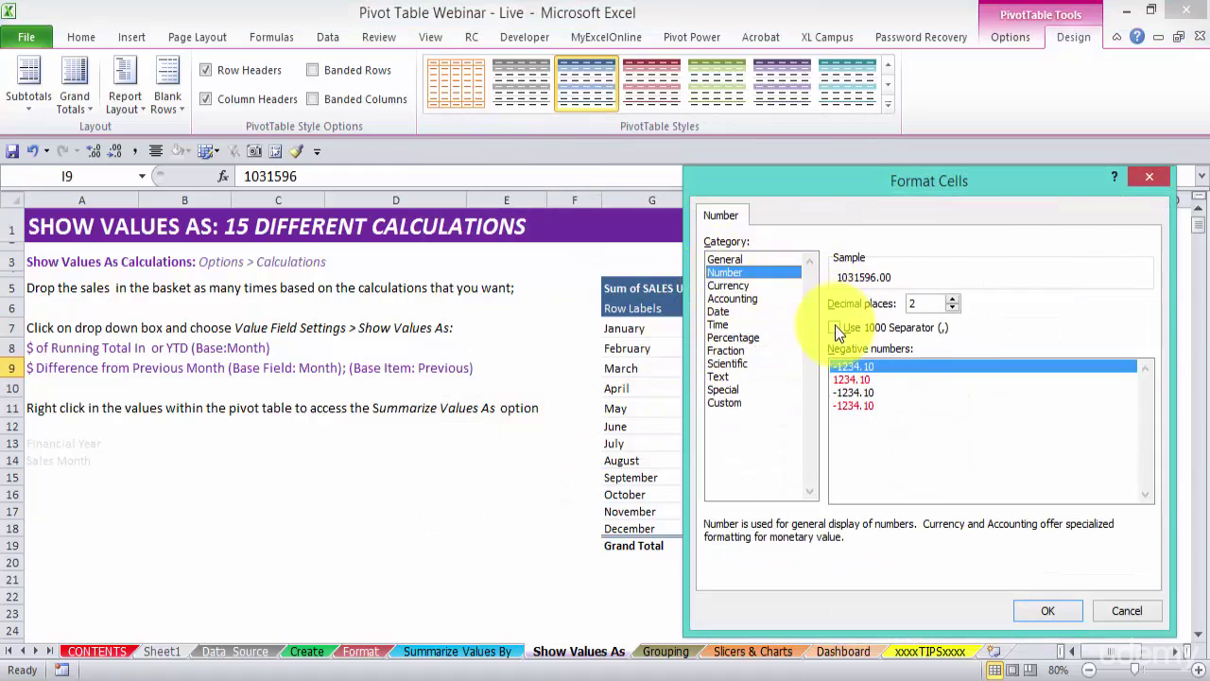
pyautogui.click(834, 327)
pyautogui.doubleClick(952, 308)
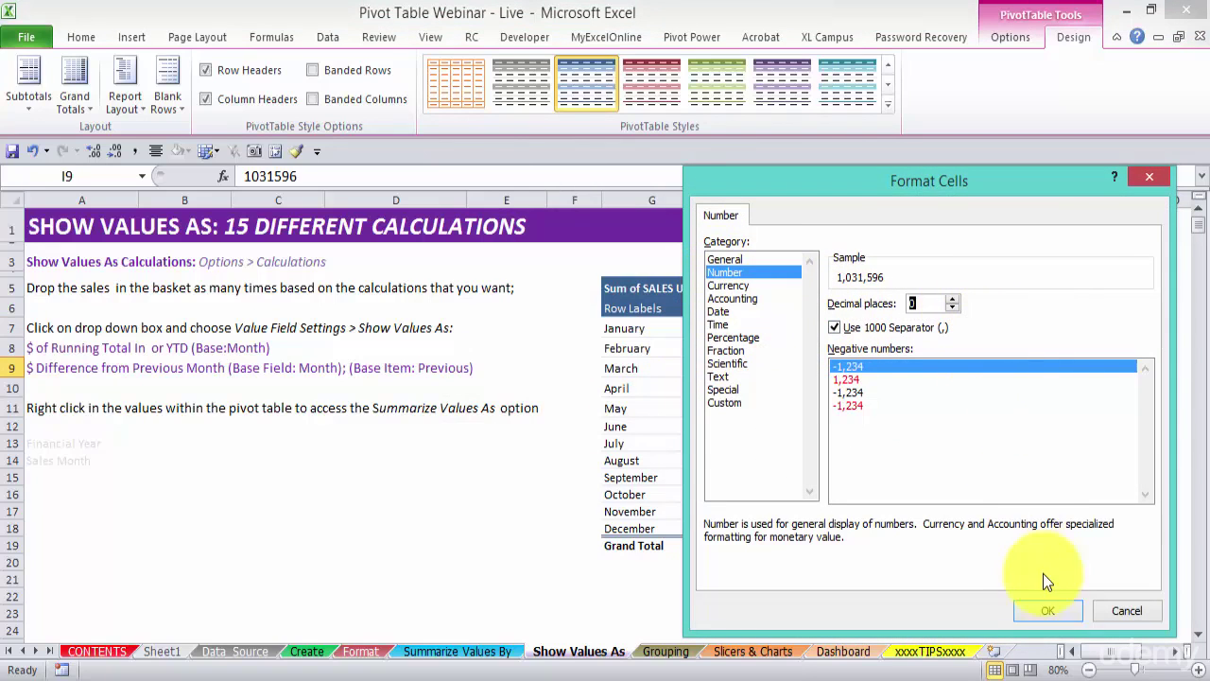
pyautogui.click(1043, 610)
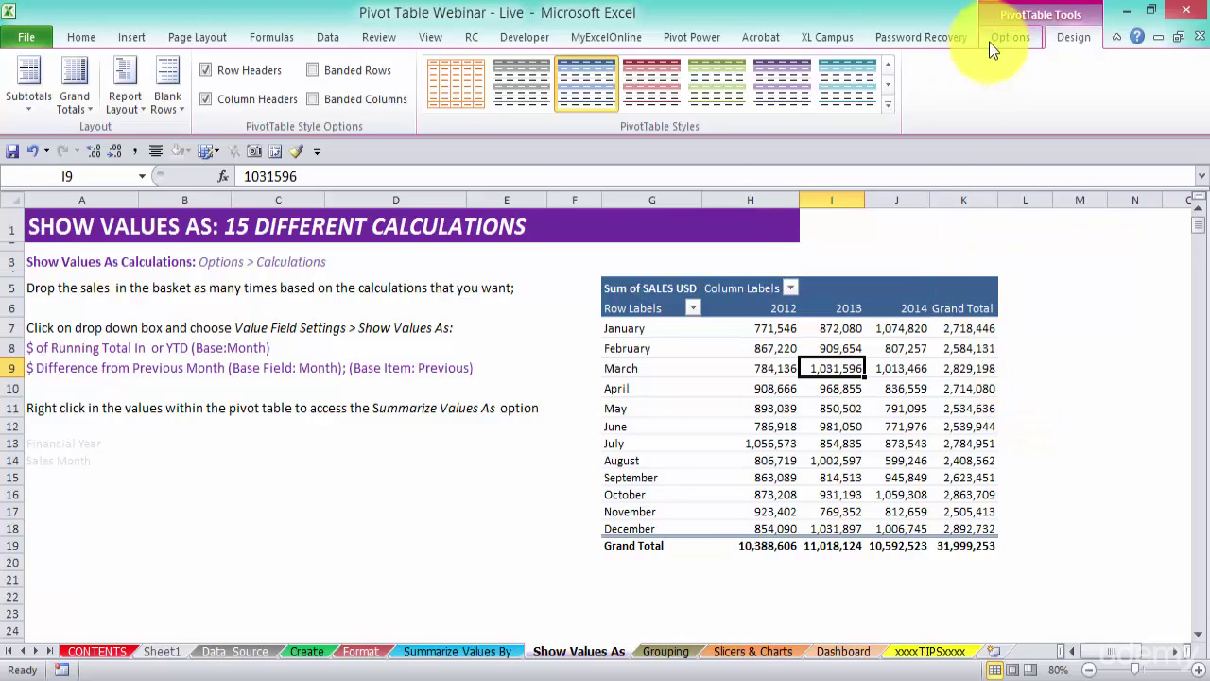
# Remove the Grand Total column from the pivot table
pyautogui.click(971, 311)
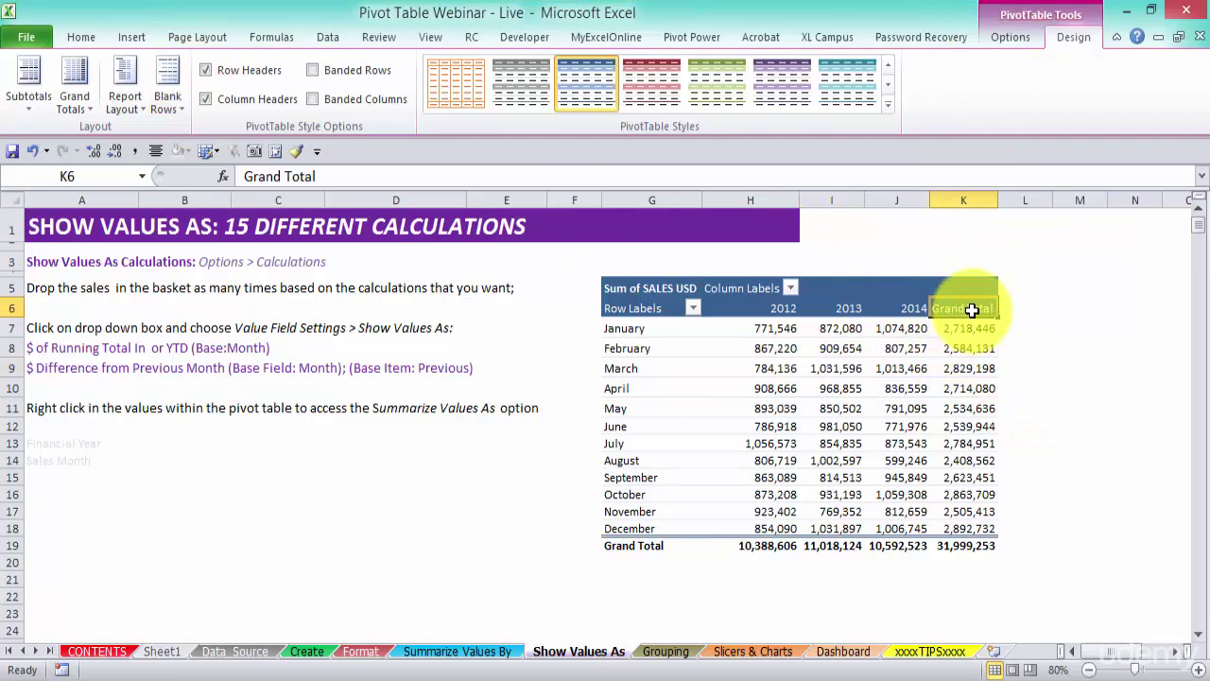
pyautogui.rightClick(972, 311)
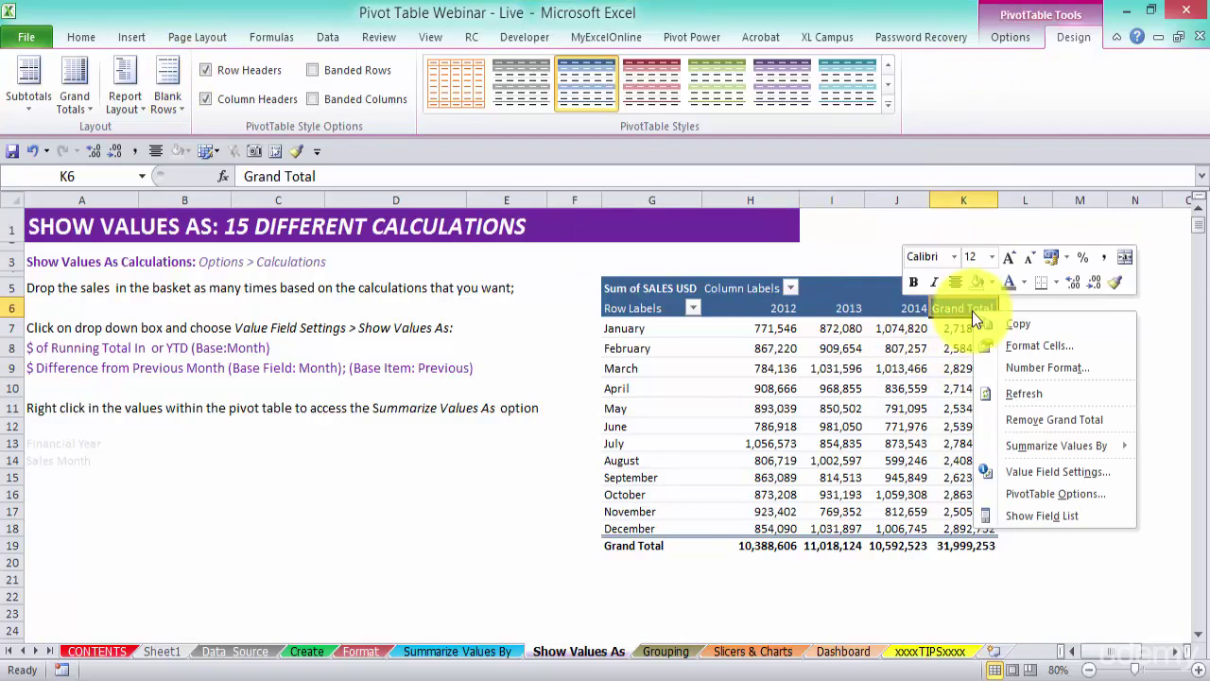
pyautogui.click(1112, 417)
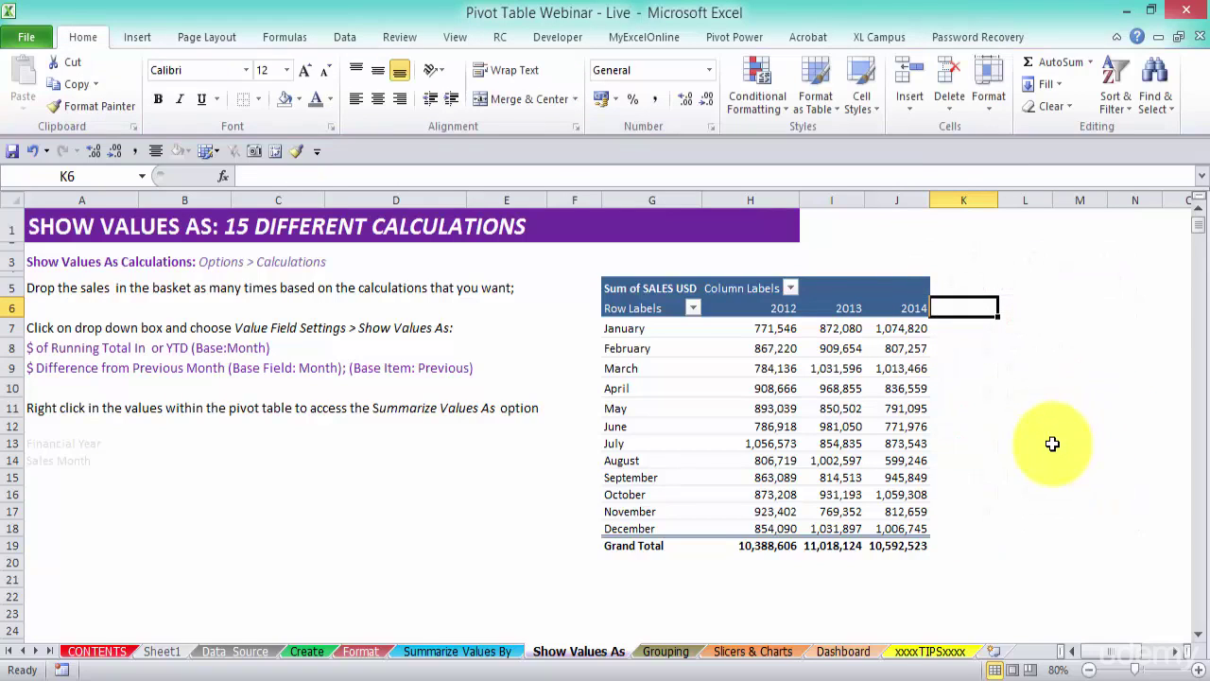
# Reopen the PivotTable Field List from the Analyze options
pyautogui.moveTo(900, 388); pyautogui.dragTo(888, 377)
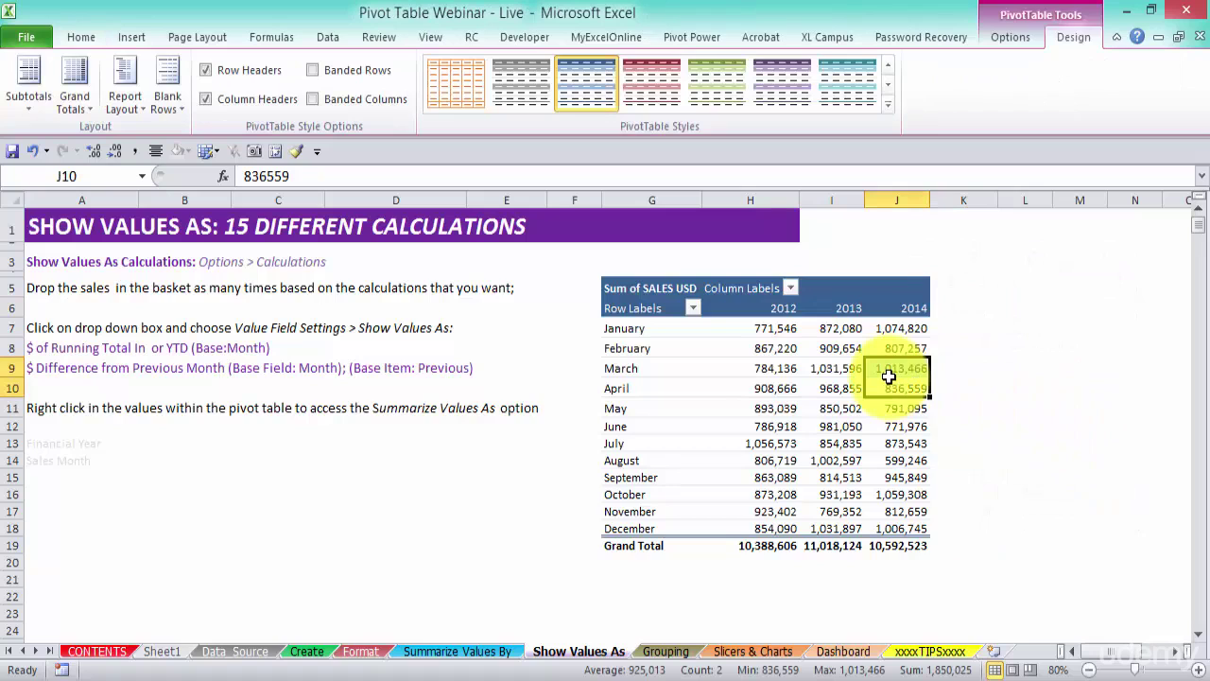
pyautogui.click(1007, 32)
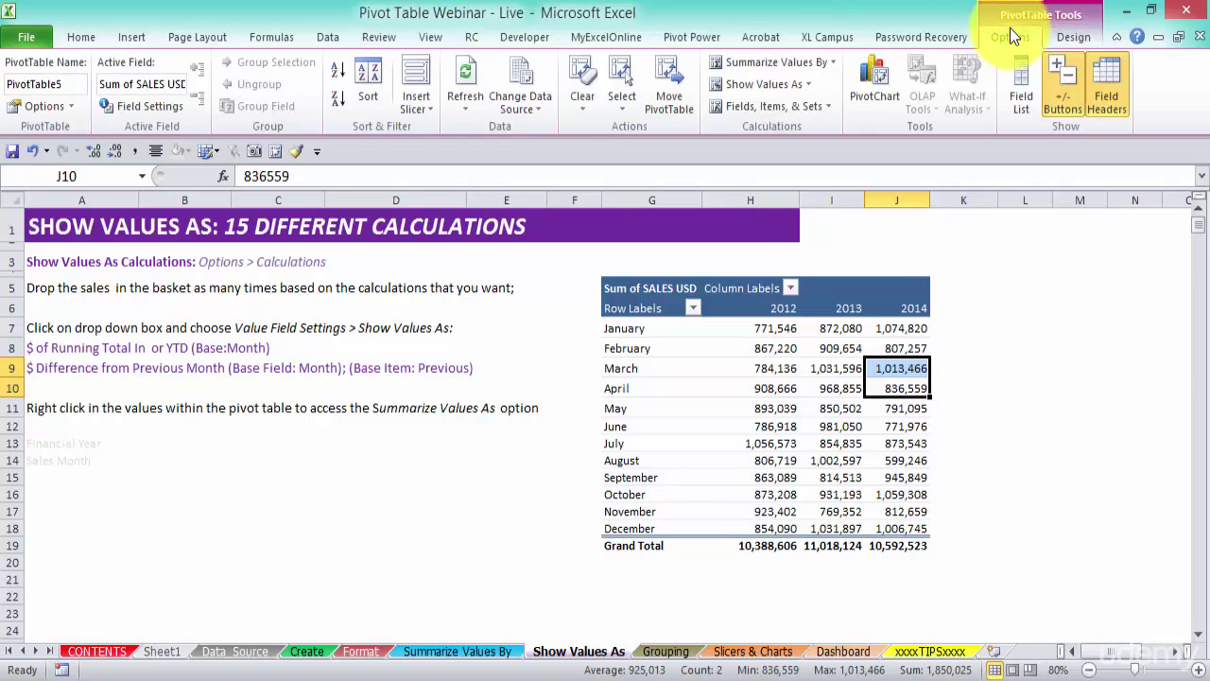
pyautogui.click(1013, 80)
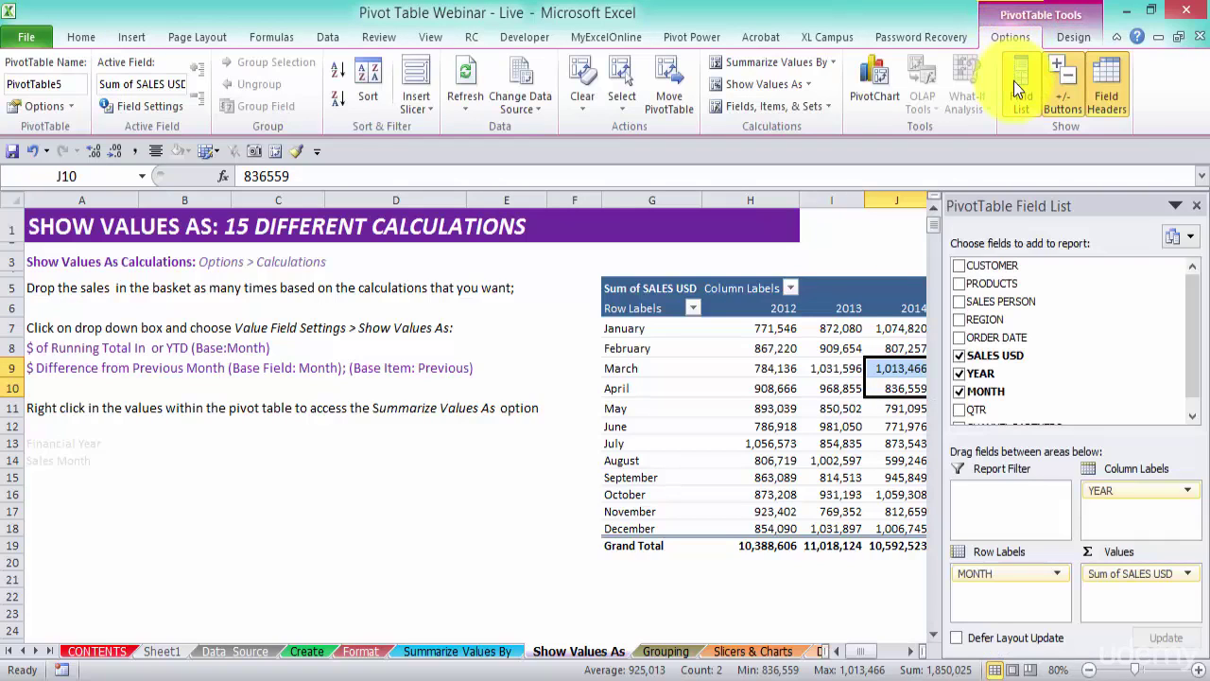
pyautogui.click(913, 650)
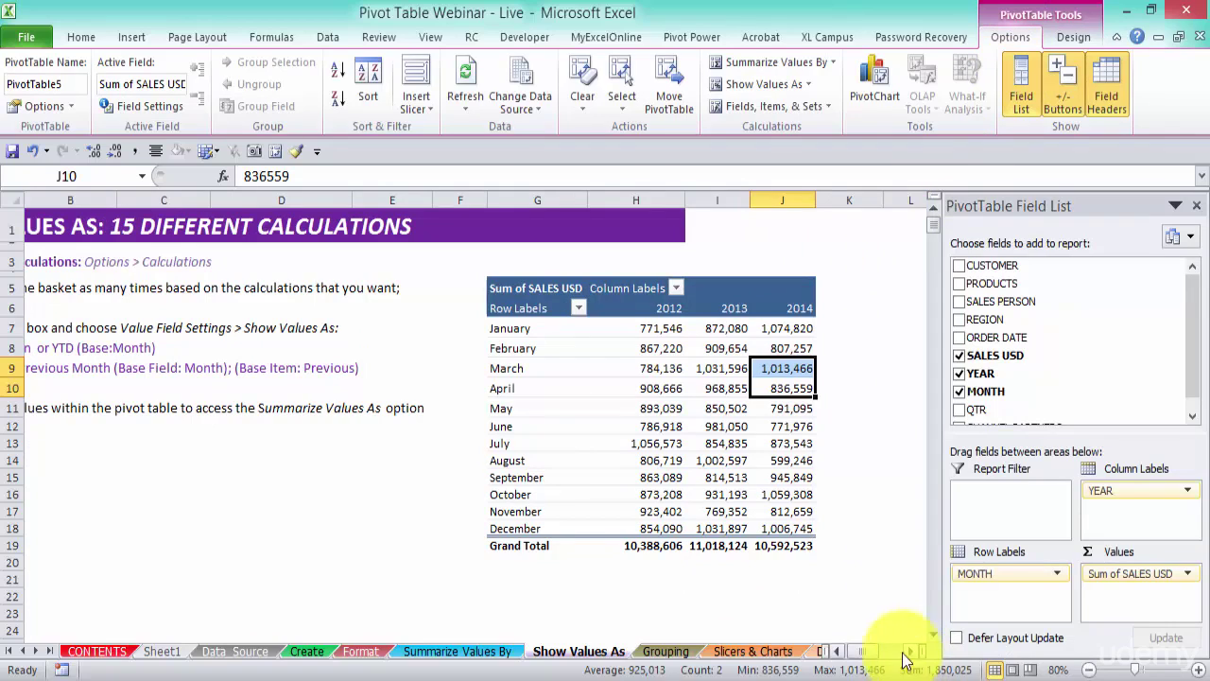
pyautogui.click(834, 654)
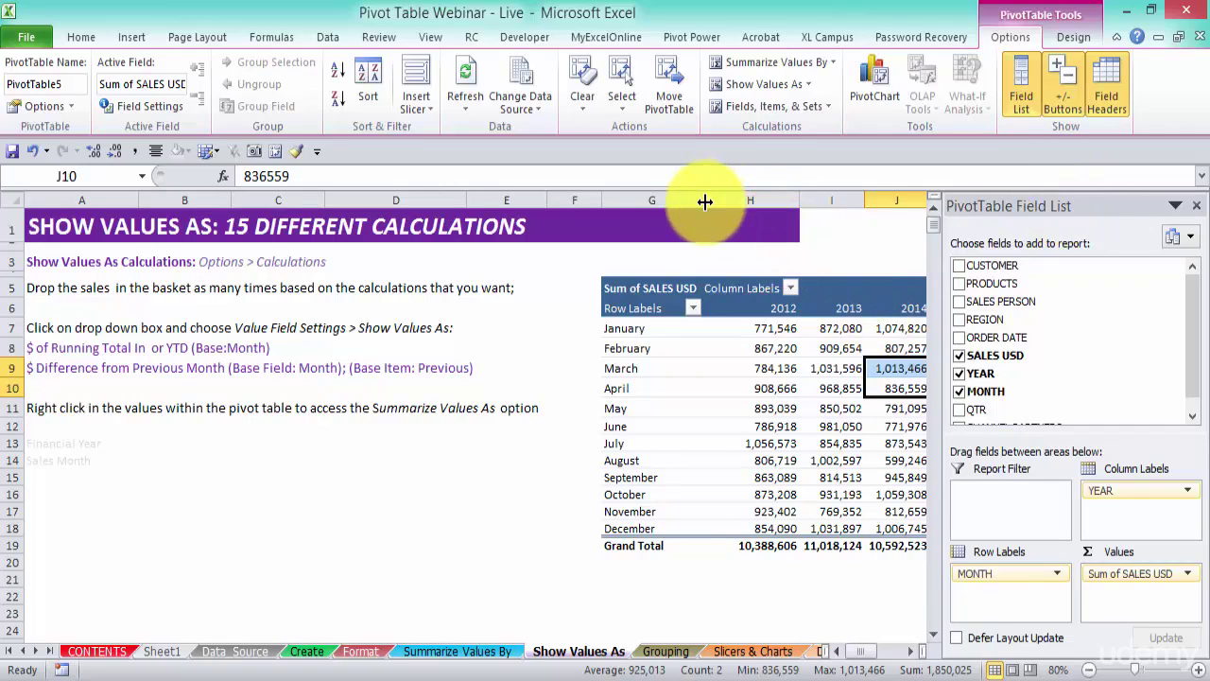
# Resize column G and widen column J to fit the 2014 values
pyautogui.moveTo(703, 197); pyautogui.dragTo(674, 198)
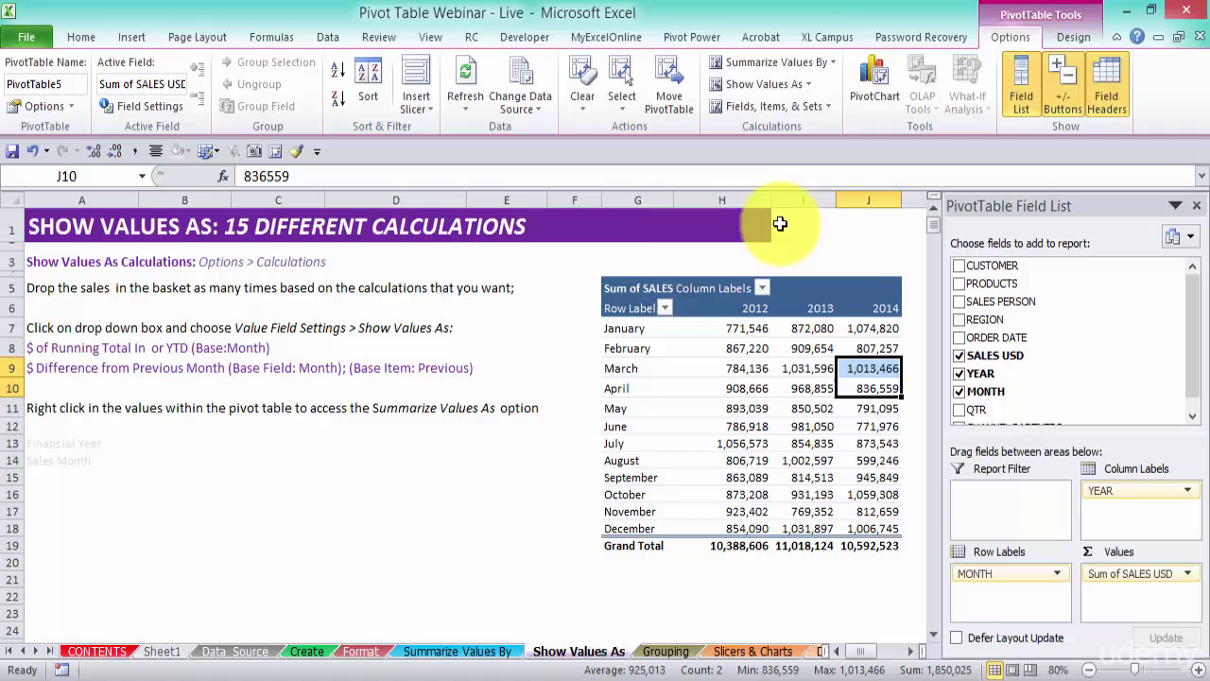
pyautogui.moveTo(896, 198); pyautogui.dragTo(906, 200)
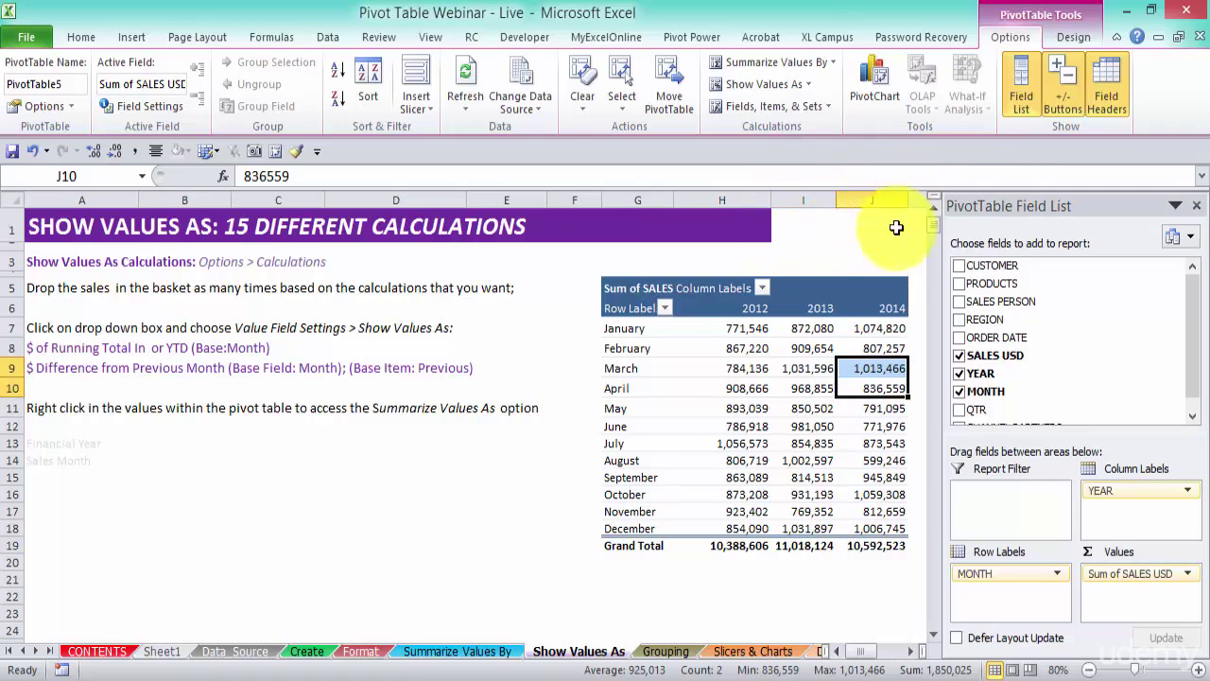
pyautogui.click(546, 560)
pyautogui.click(749, 414)
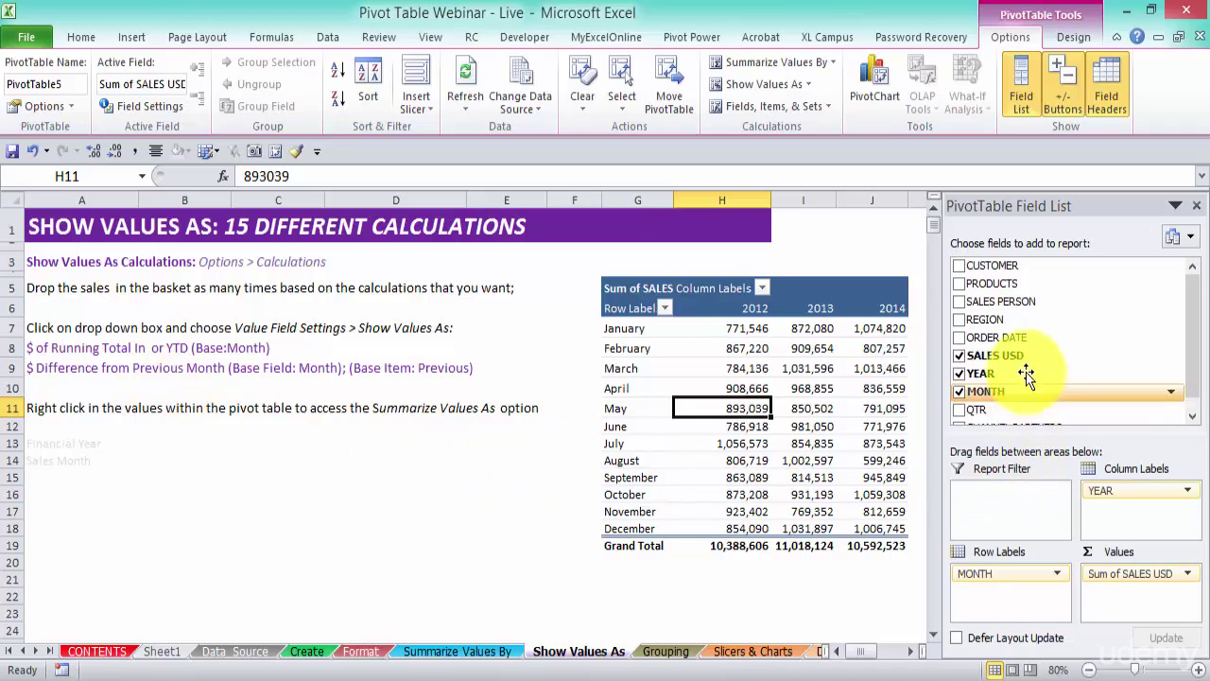
# Add SALES USD to the Values a second time as Sum of SALES USD2
pyautogui.moveTo(1021, 354); pyautogui.dragTo(1129, 605)
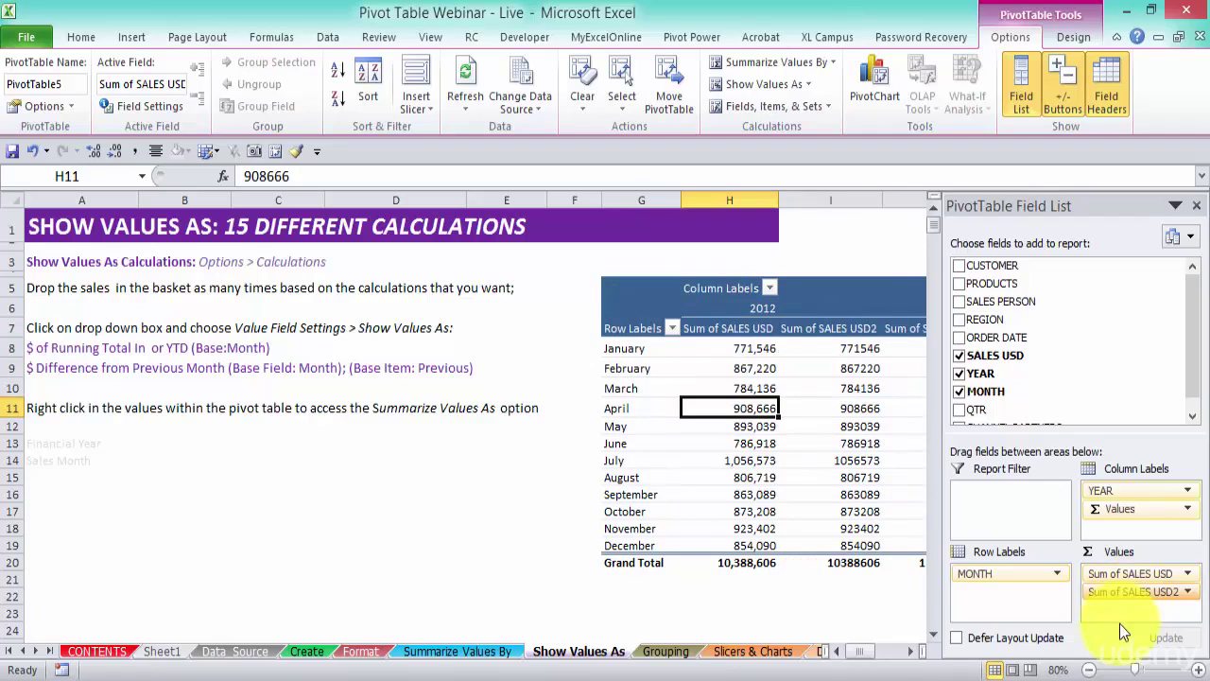
pyautogui.click(1188, 593)
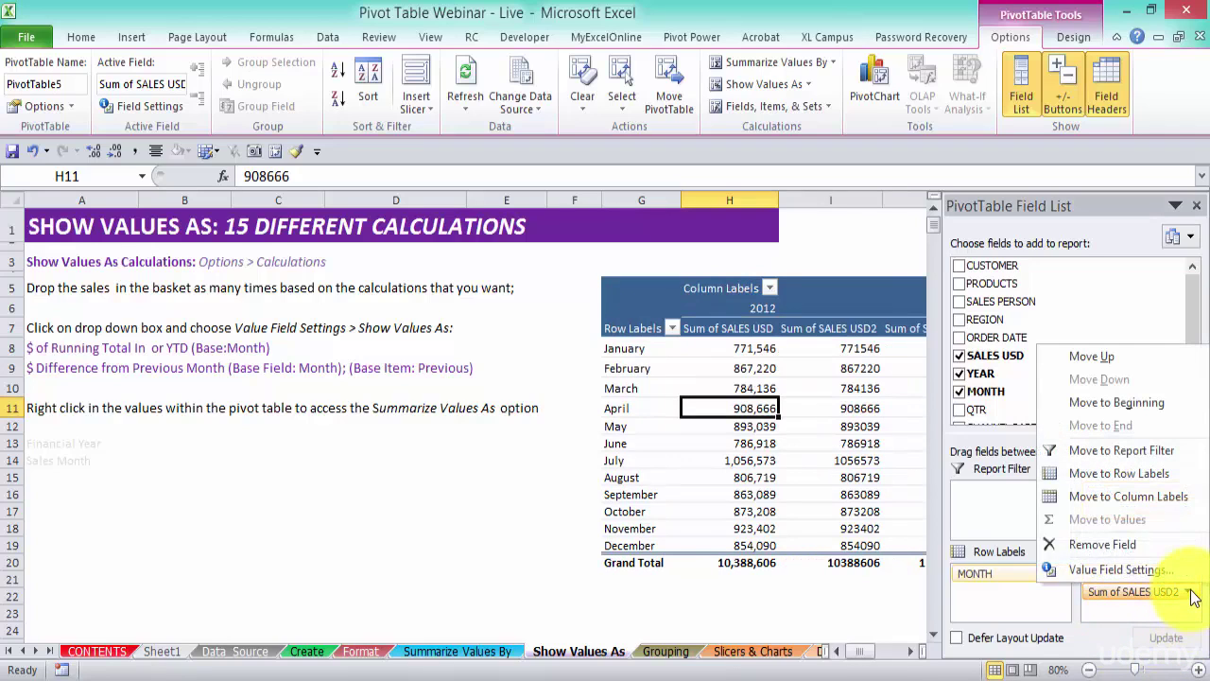
pyautogui.click(1159, 566)
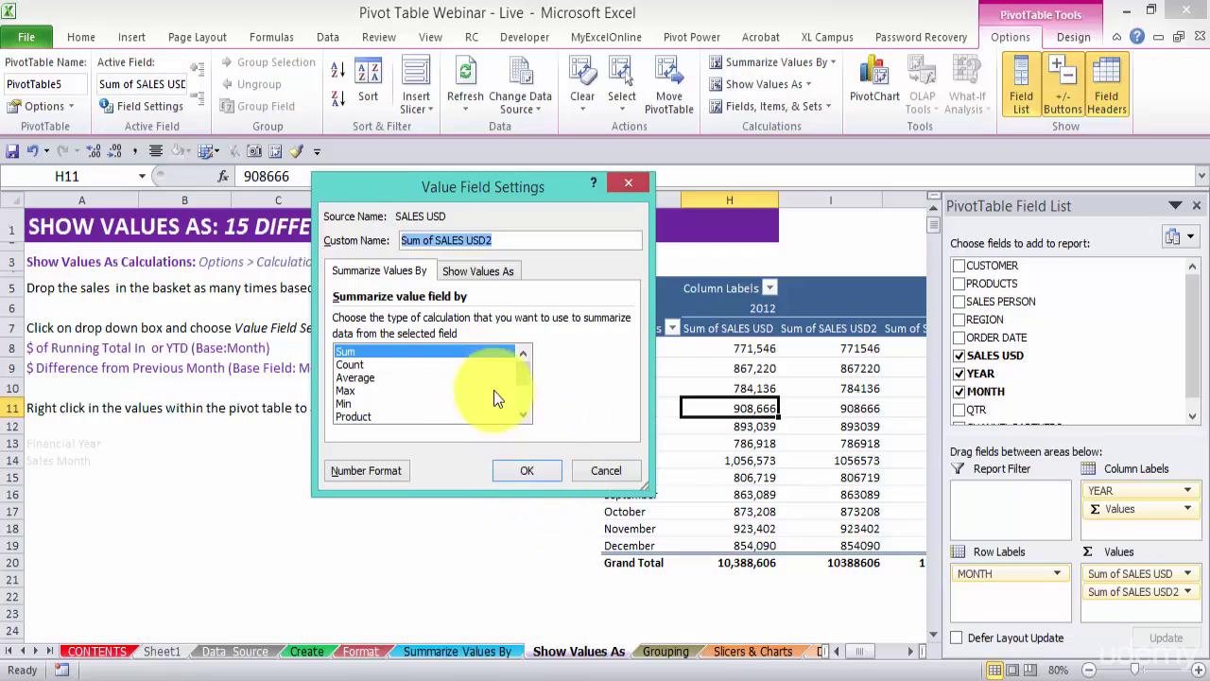
# Show Sum of SALES USD2 as Running Total In with MONTH as the base field
pyautogui.click(489, 271)
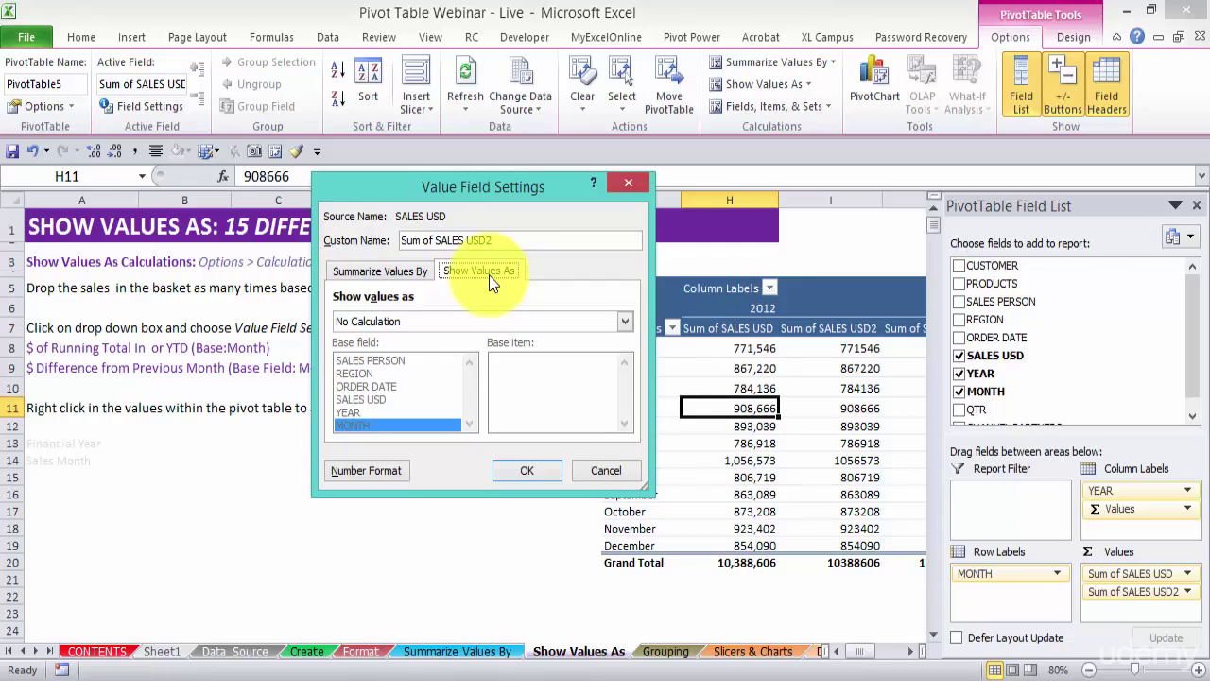
pyautogui.click(625, 321)
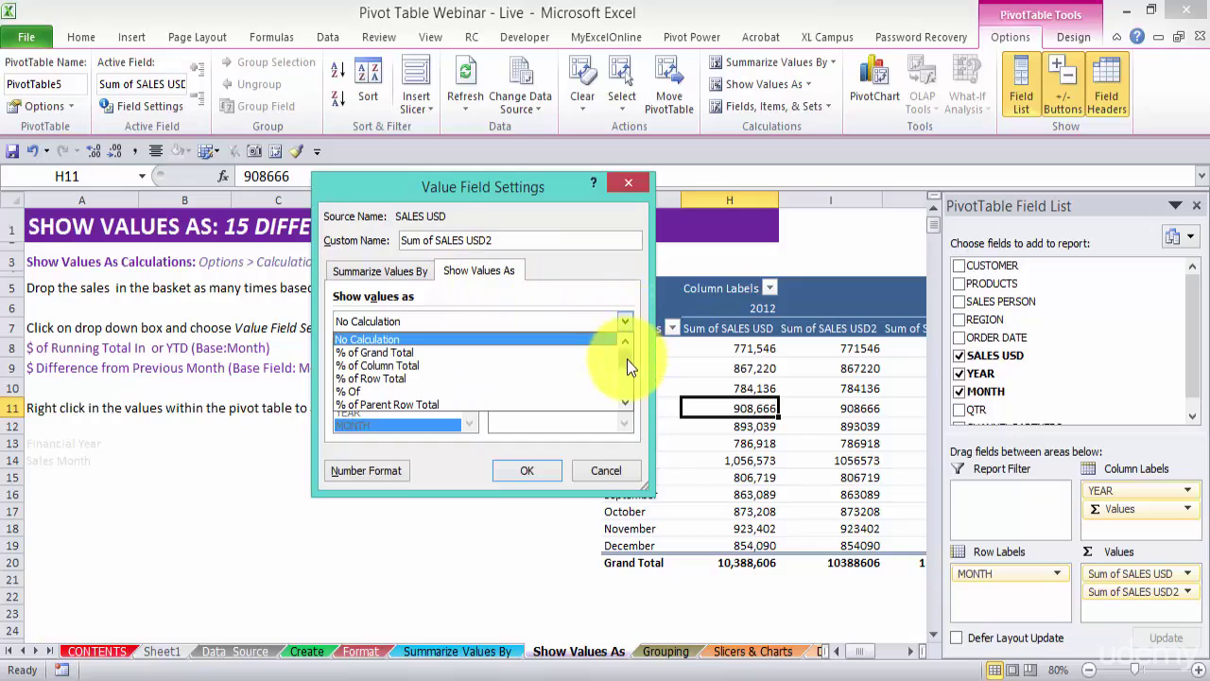
pyautogui.click(625, 404)
pyautogui.click(625, 403)
pyautogui.click(626, 404)
pyautogui.click(626, 403)
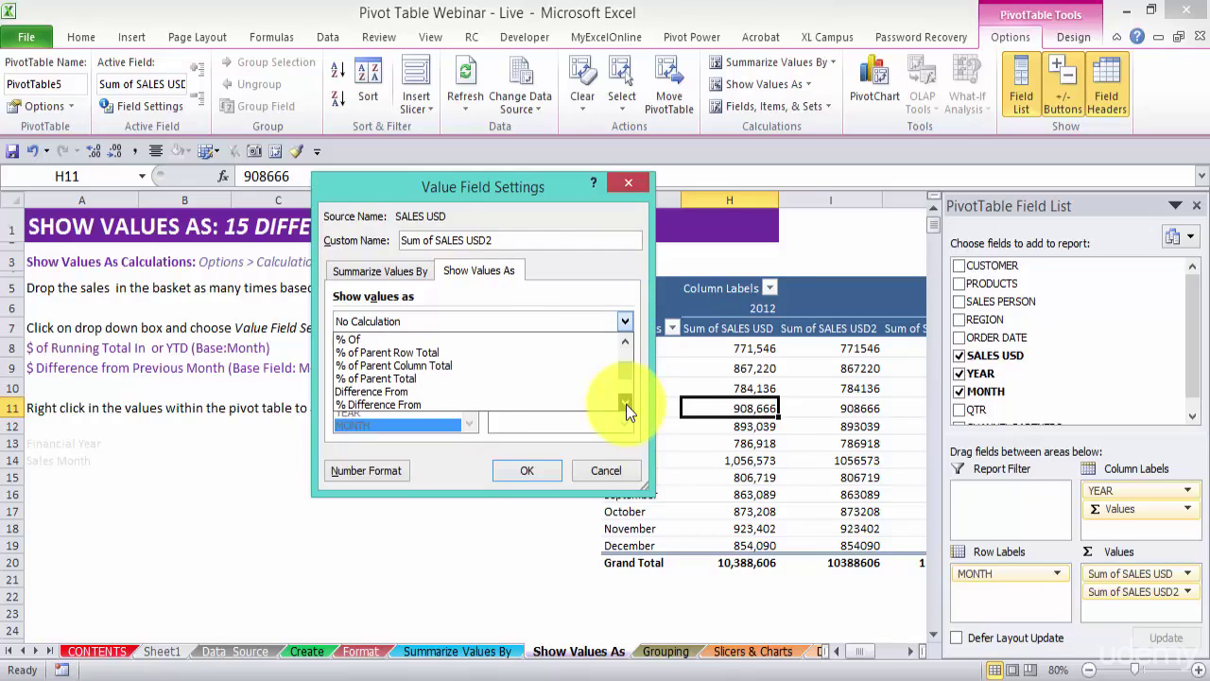
pyautogui.click(625, 403)
pyautogui.click(625, 404)
pyautogui.click(625, 404)
pyautogui.click(625, 404)
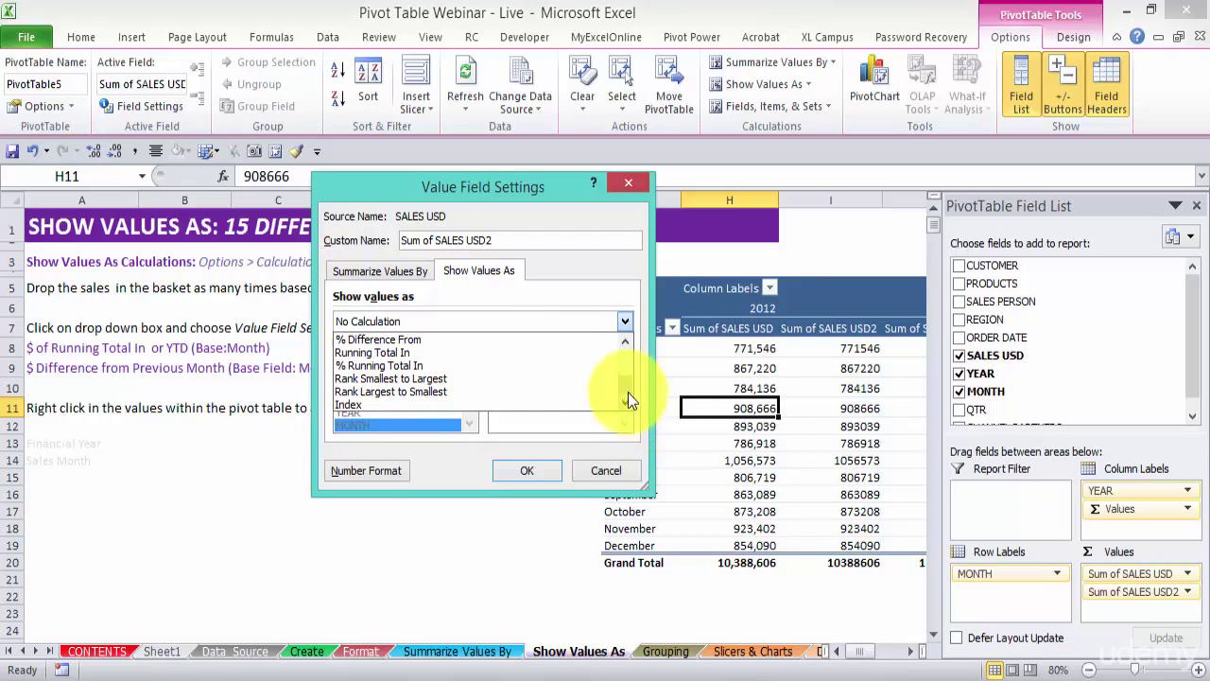
pyautogui.moveTo(627, 384); pyautogui.dragTo(626, 343)
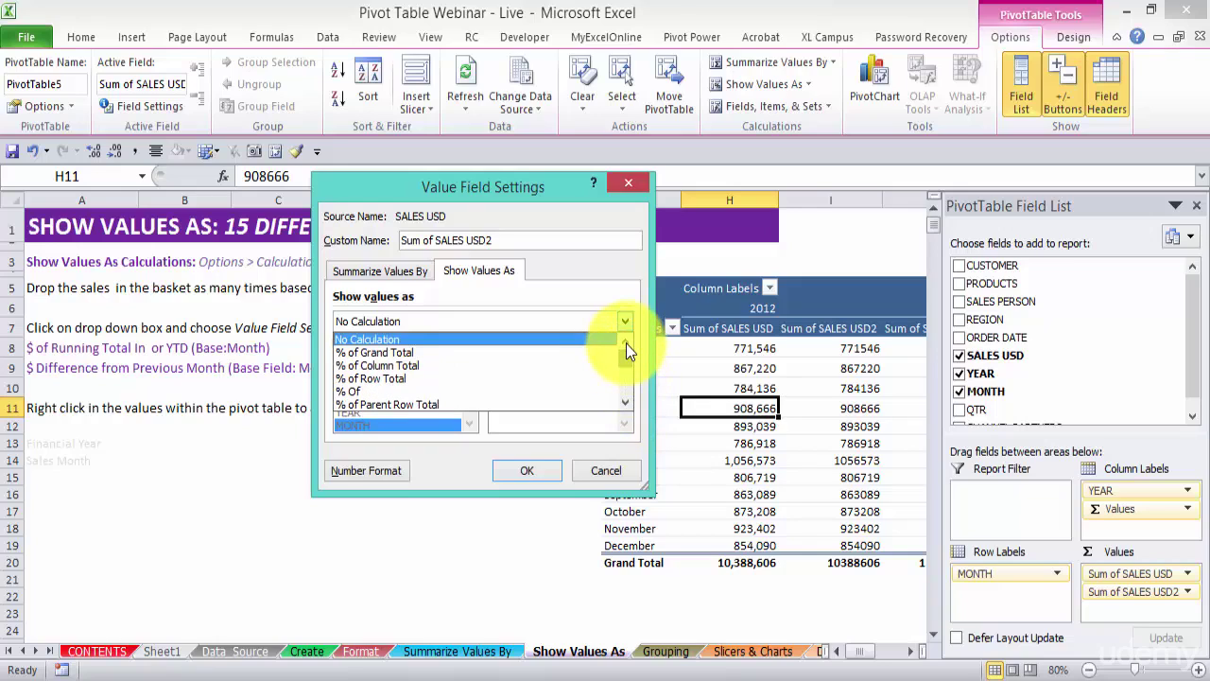
pyautogui.click(623, 402)
pyautogui.click(622, 402)
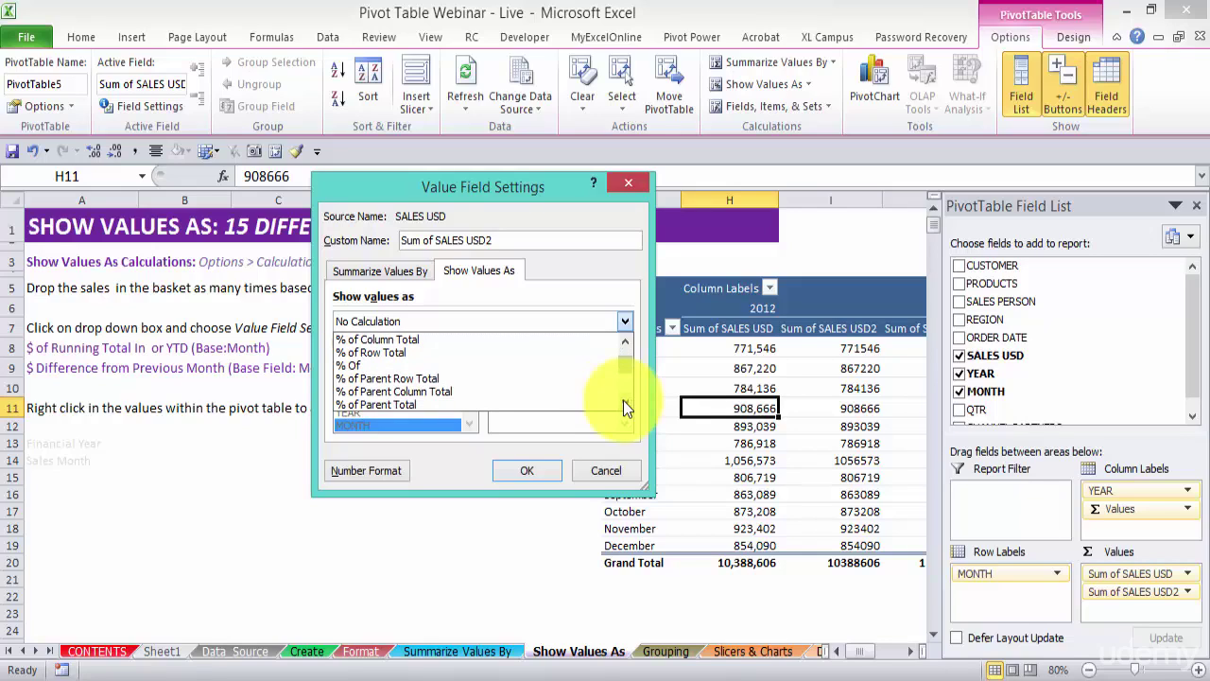
pyautogui.click(623, 402)
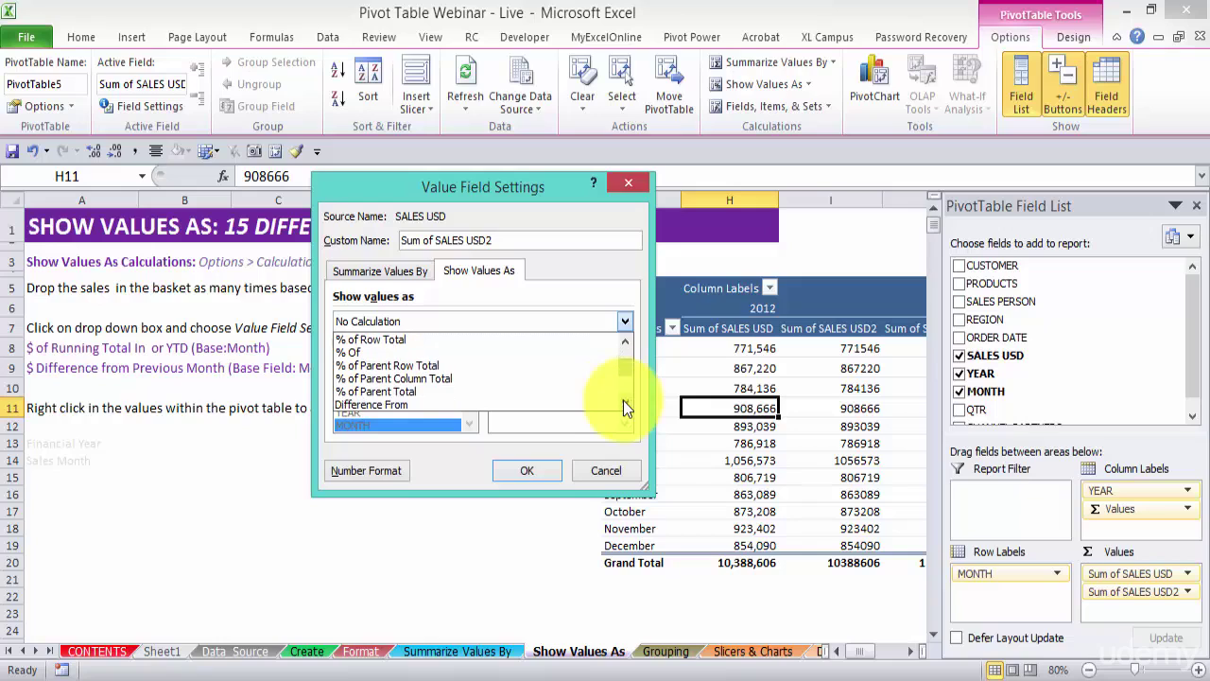
pyautogui.click(623, 401)
pyautogui.click(623, 402)
pyautogui.click(623, 402)
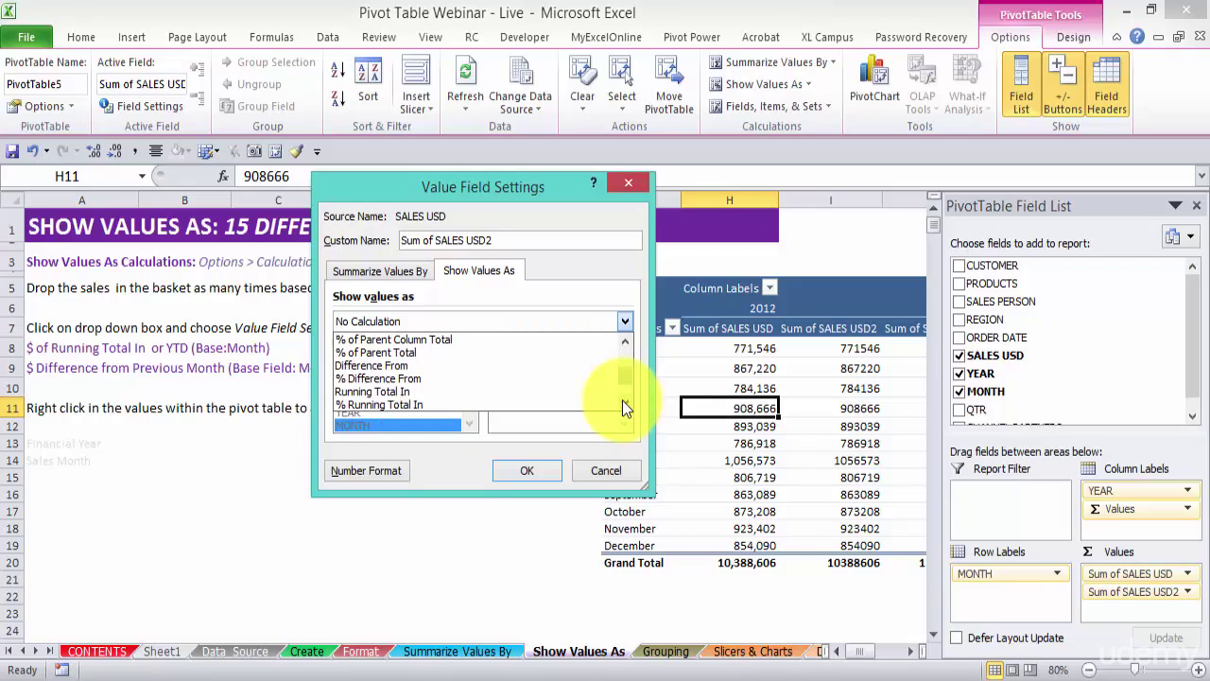
pyautogui.click(476, 392)
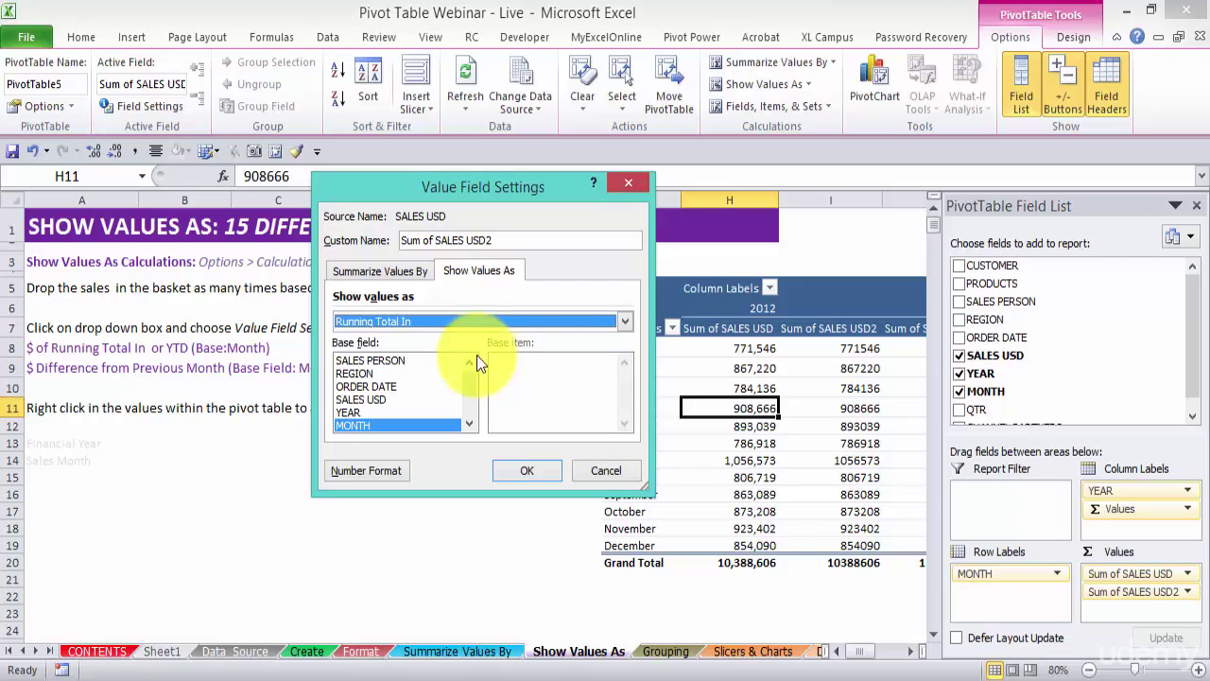
pyautogui.moveTo(463, 186); pyautogui.dragTo(372, 190)
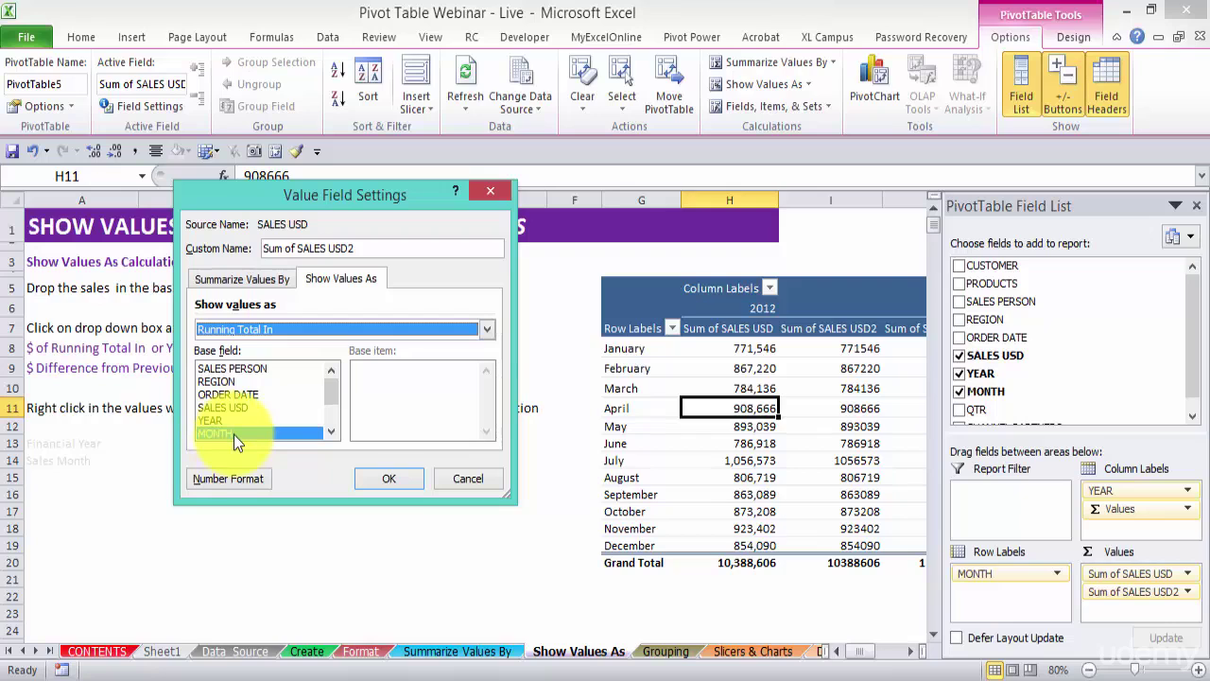
pyautogui.click(380, 482)
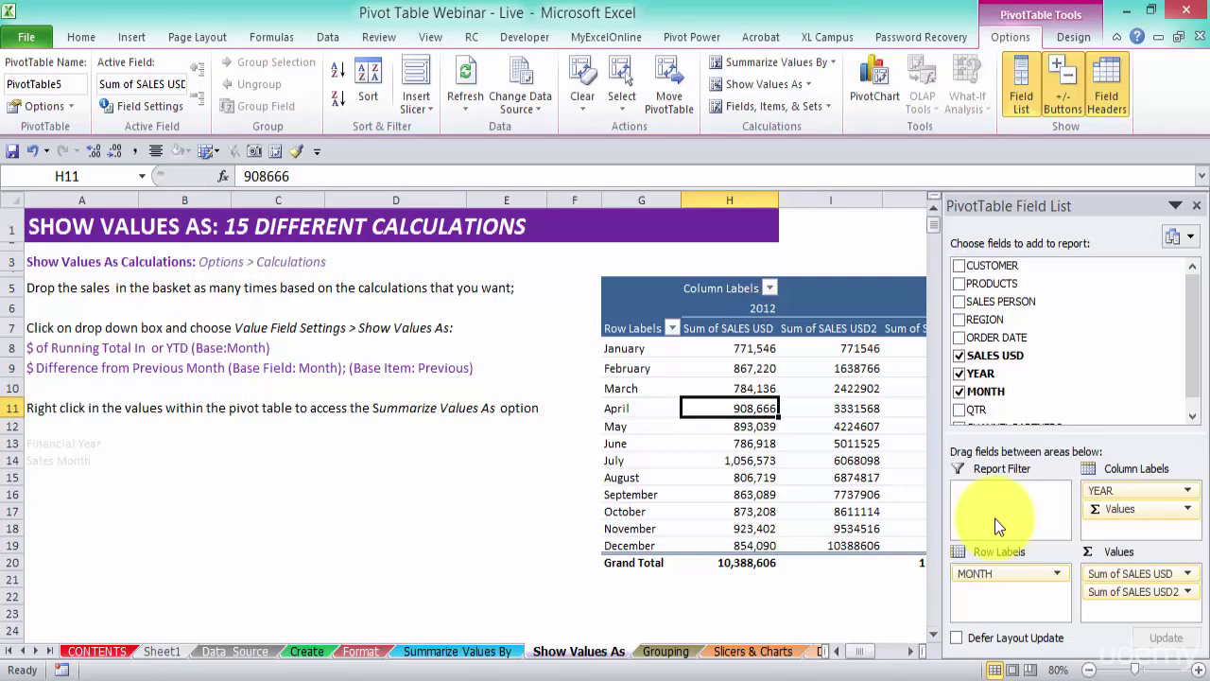
# Close the Field List and filter the YEAR columns to 2012 only
pyautogui.click(1198, 207)
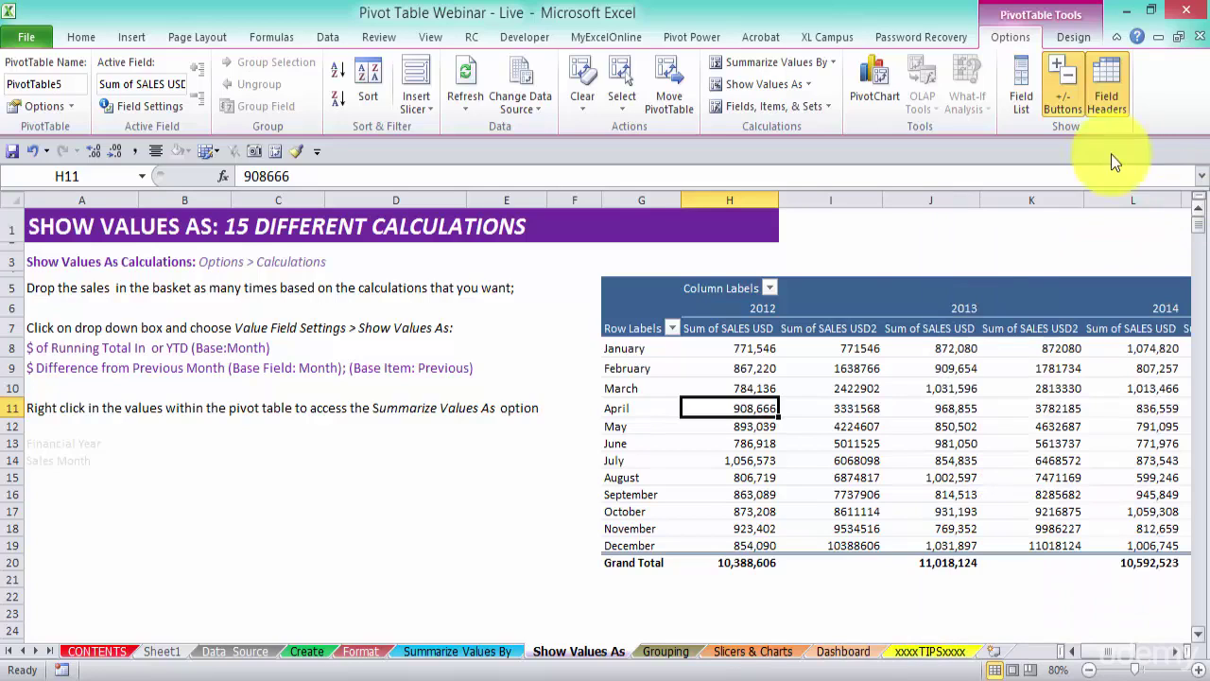
pyautogui.click(770, 288)
pyautogui.click(580, 471)
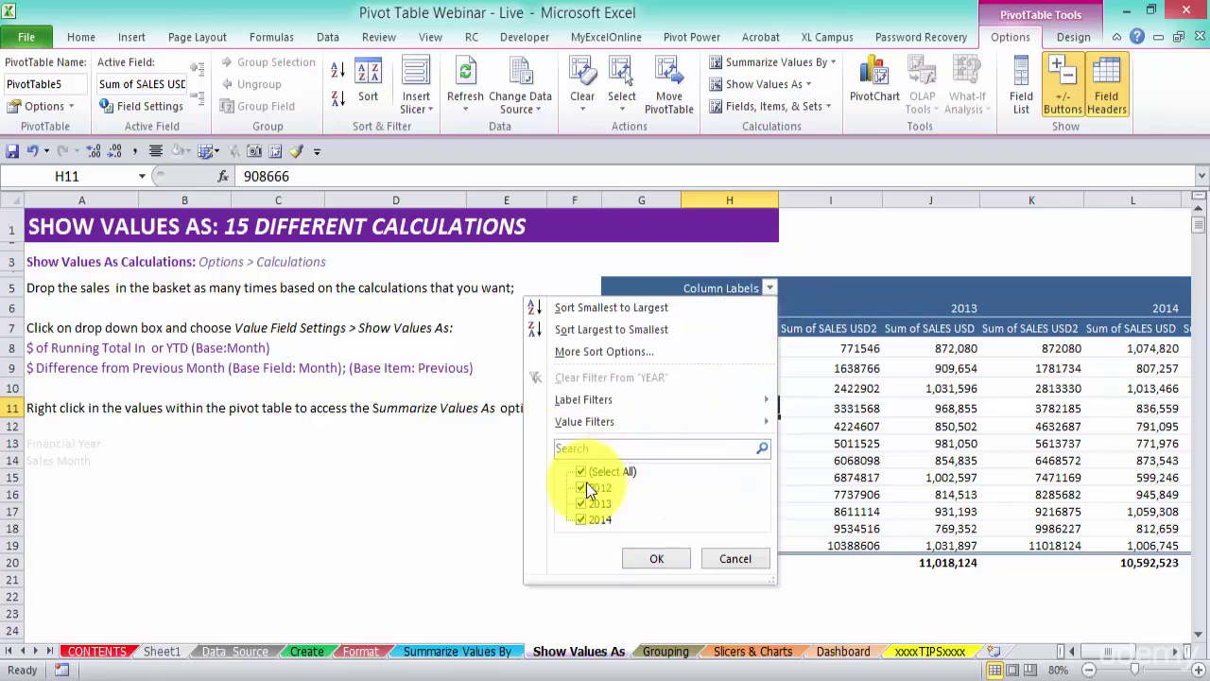
pyautogui.click(580, 487)
pyautogui.click(656, 558)
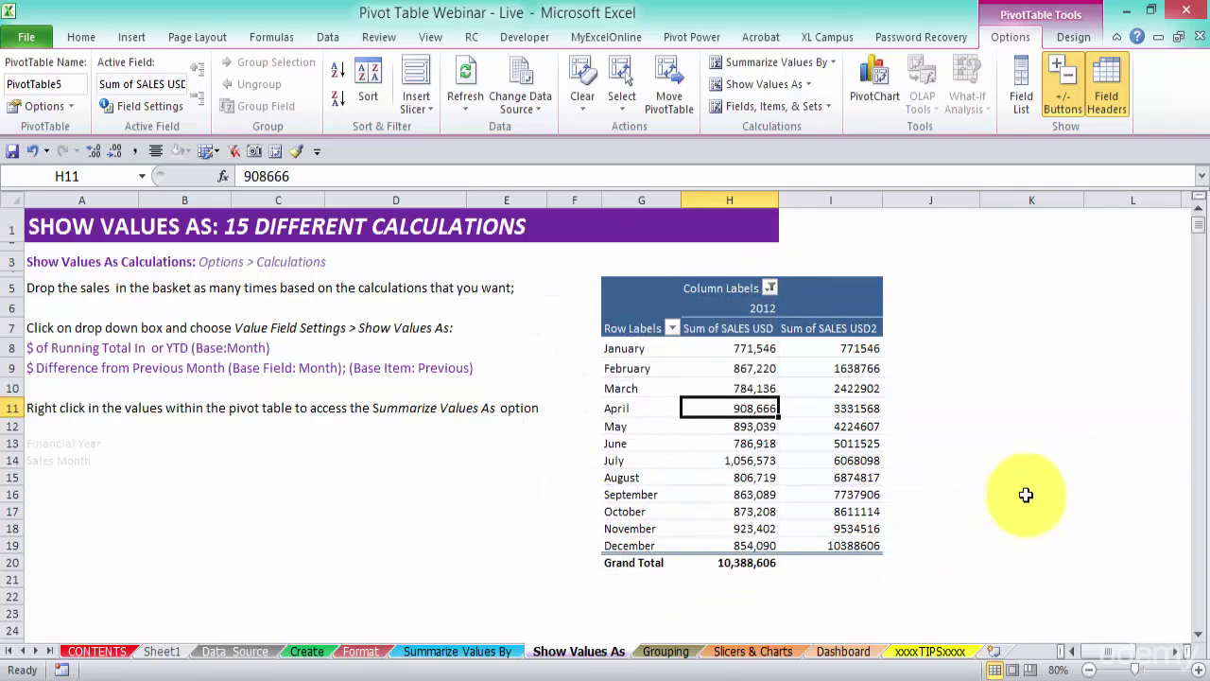
# Format the running totals with thousands separators and 0 decimals, then check January plus February
pyautogui.rightClick(859, 347)
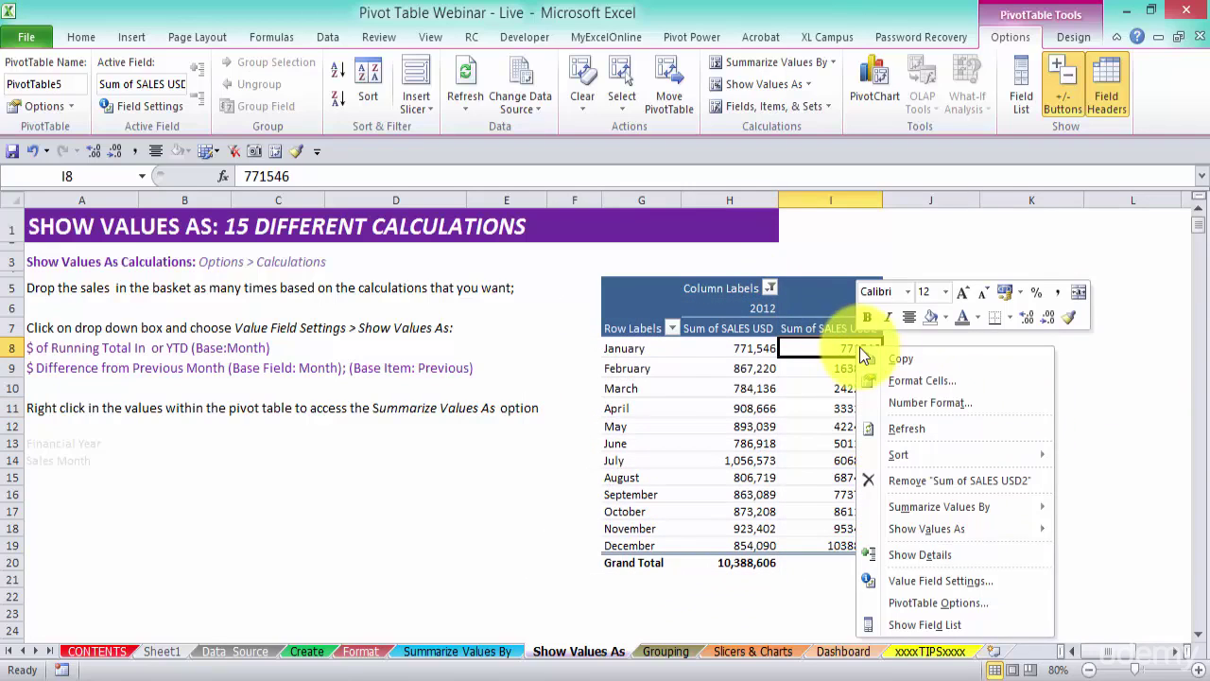
pyautogui.click(912, 400)
pyautogui.click(737, 256)
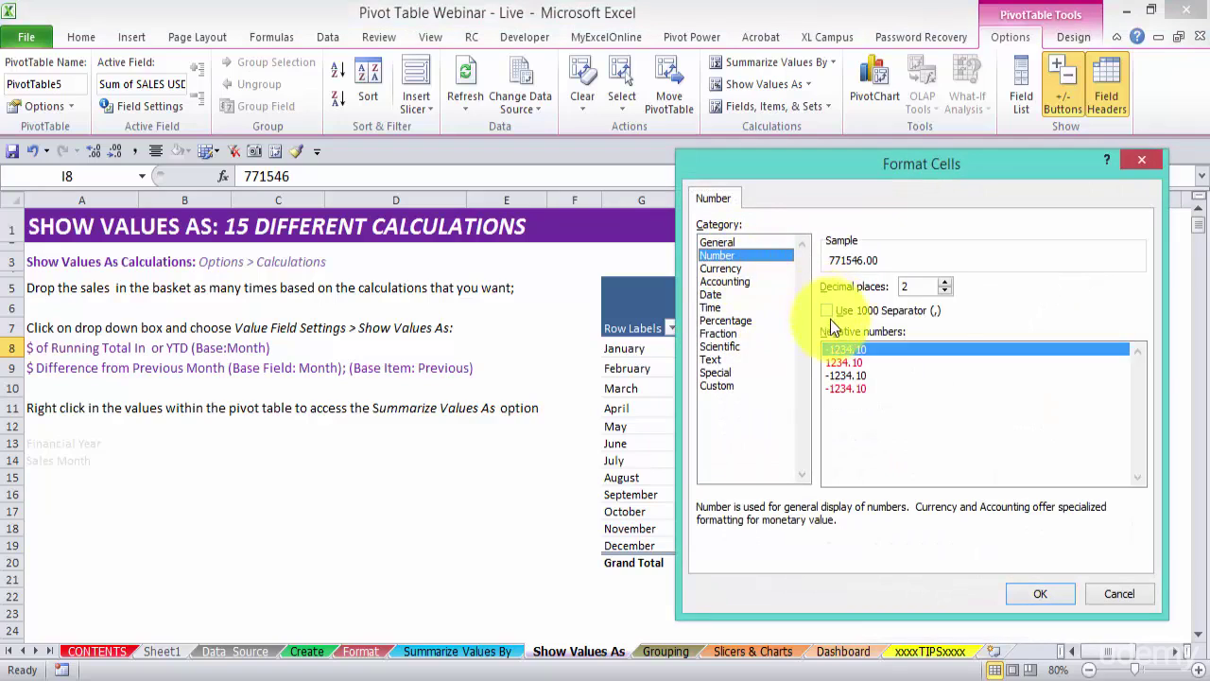
pyautogui.click(945, 290)
pyautogui.click(945, 290)
pyautogui.click(1049, 593)
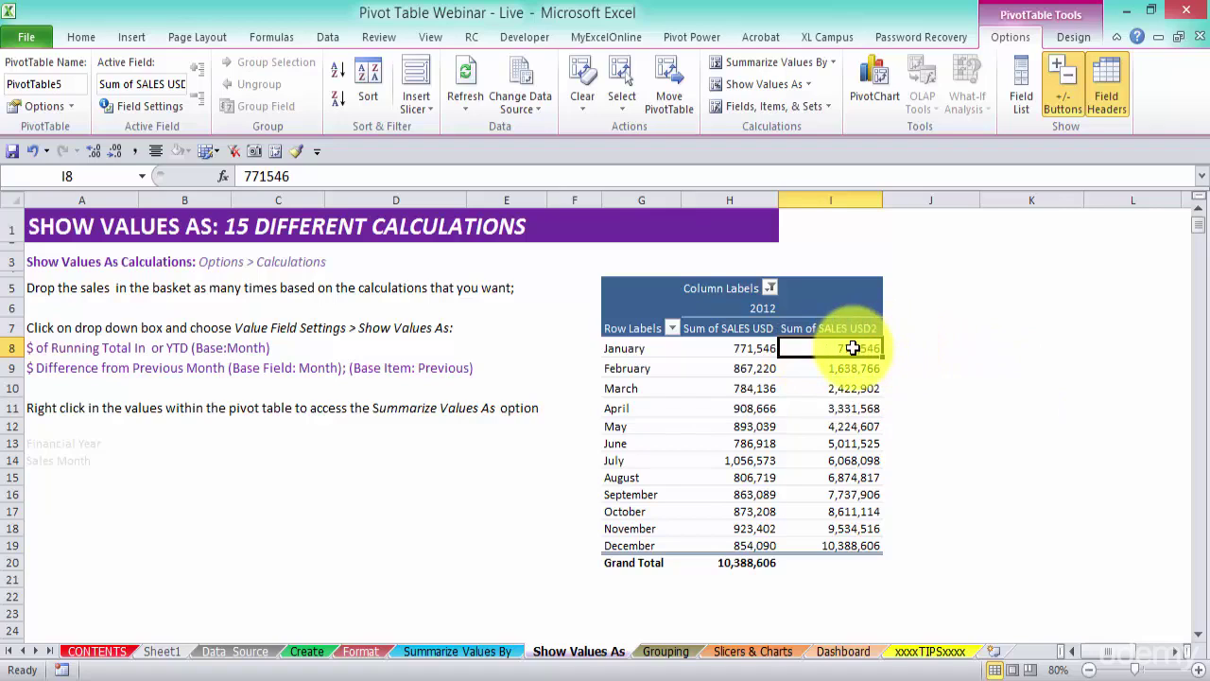
pyautogui.click(751, 368)
pyautogui.moveTo(775, 345); pyautogui.dragTo(769, 358)
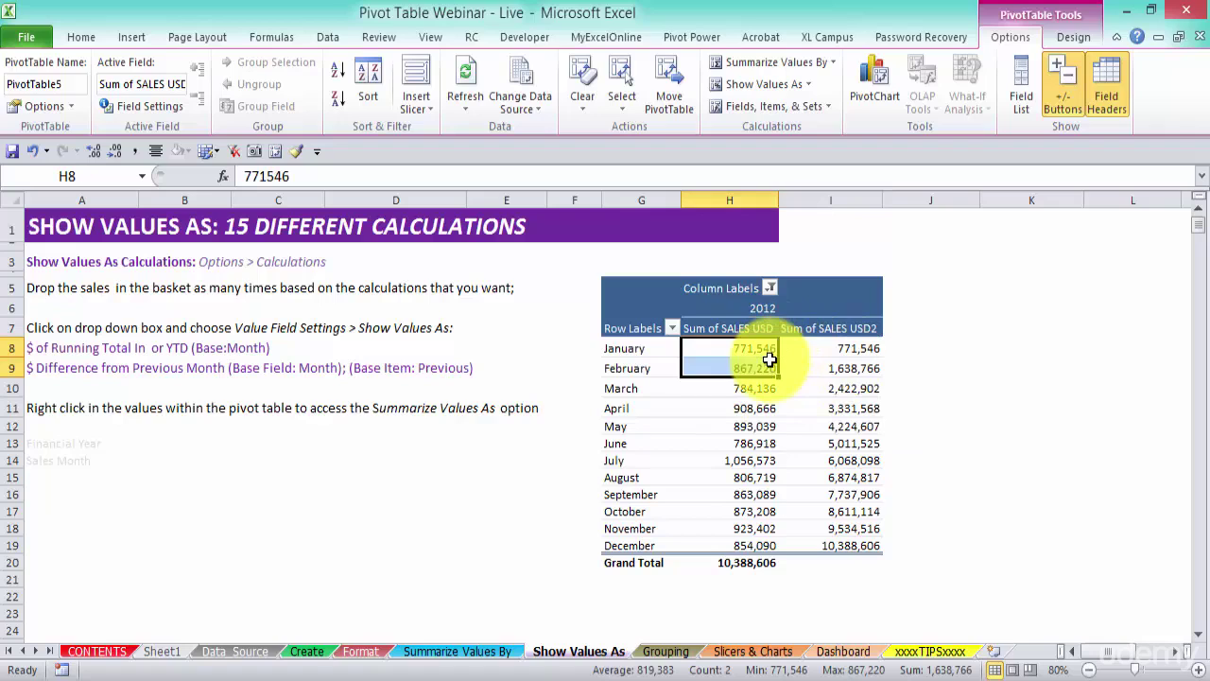
pyautogui.rightClick(886, 672)
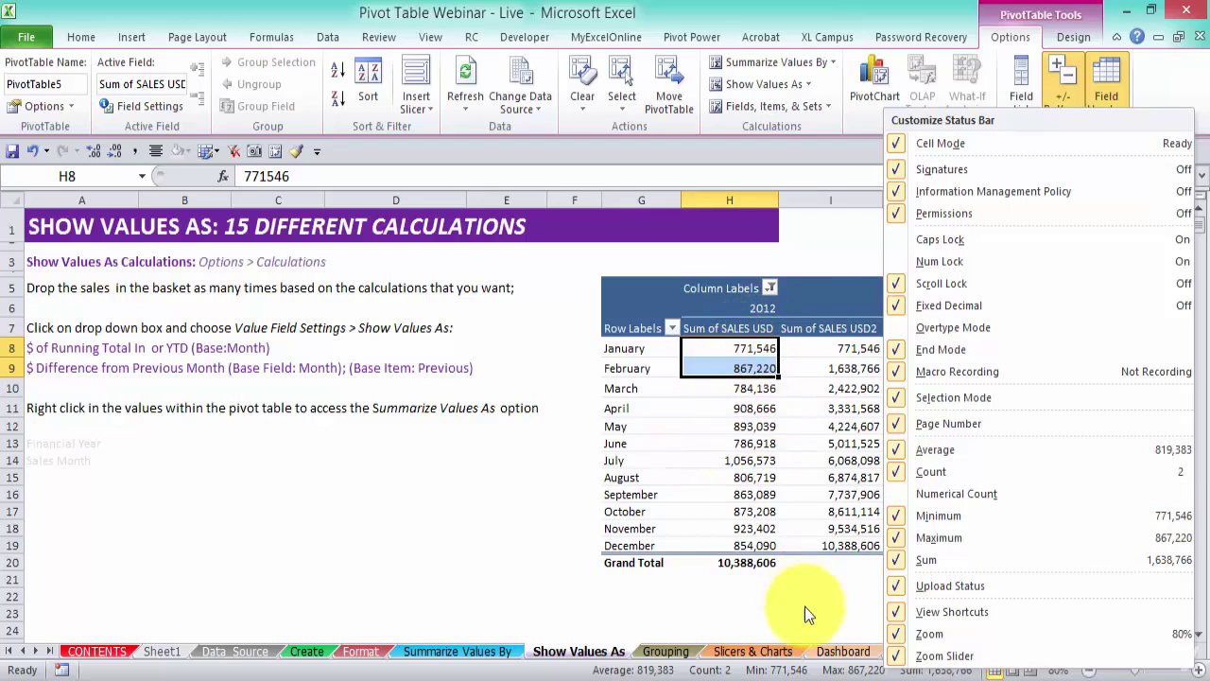
pyautogui.press('Escape')
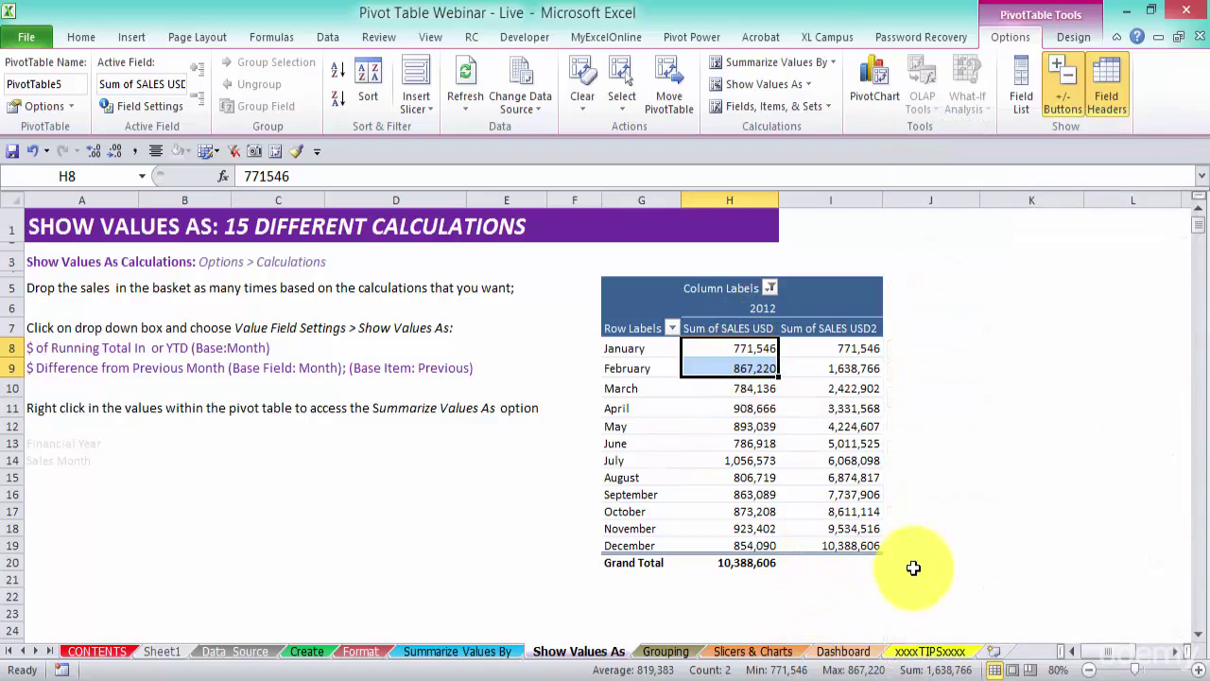
pyautogui.click(846, 371)
pyautogui.moveTo(747, 348); pyautogui.dragTo(764, 378)
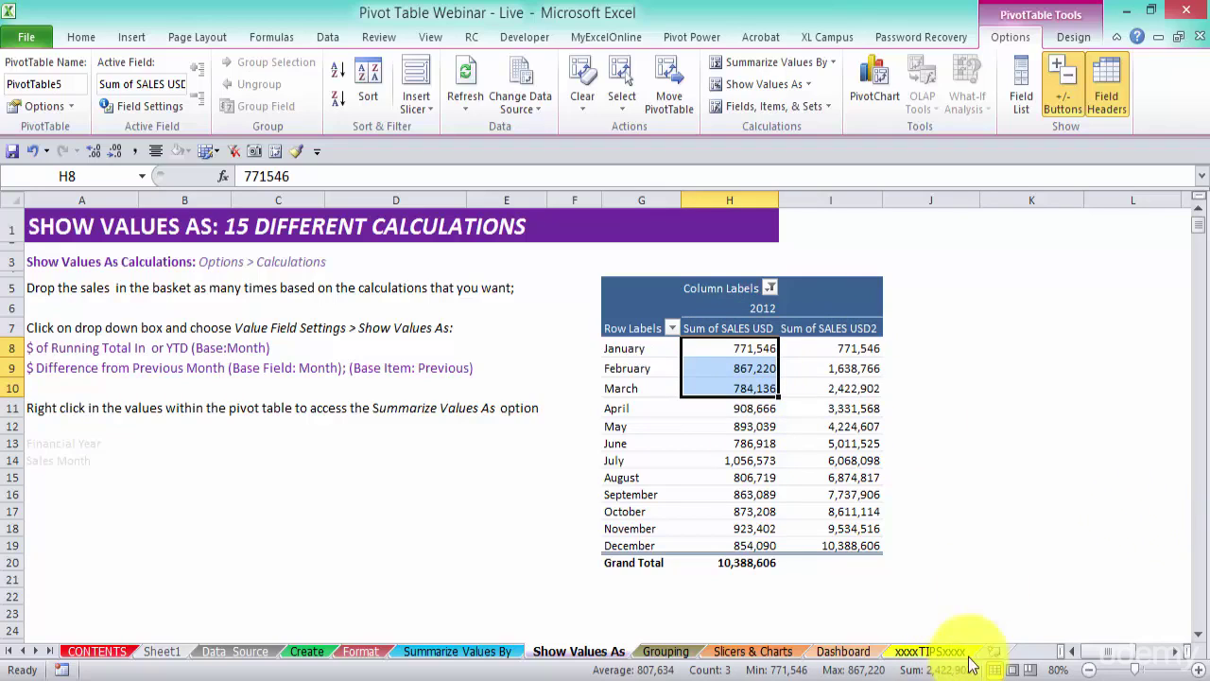
pyautogui.click(866, 389)
pyautogui.click(855, 408)
pyautogui.click(855, 444)
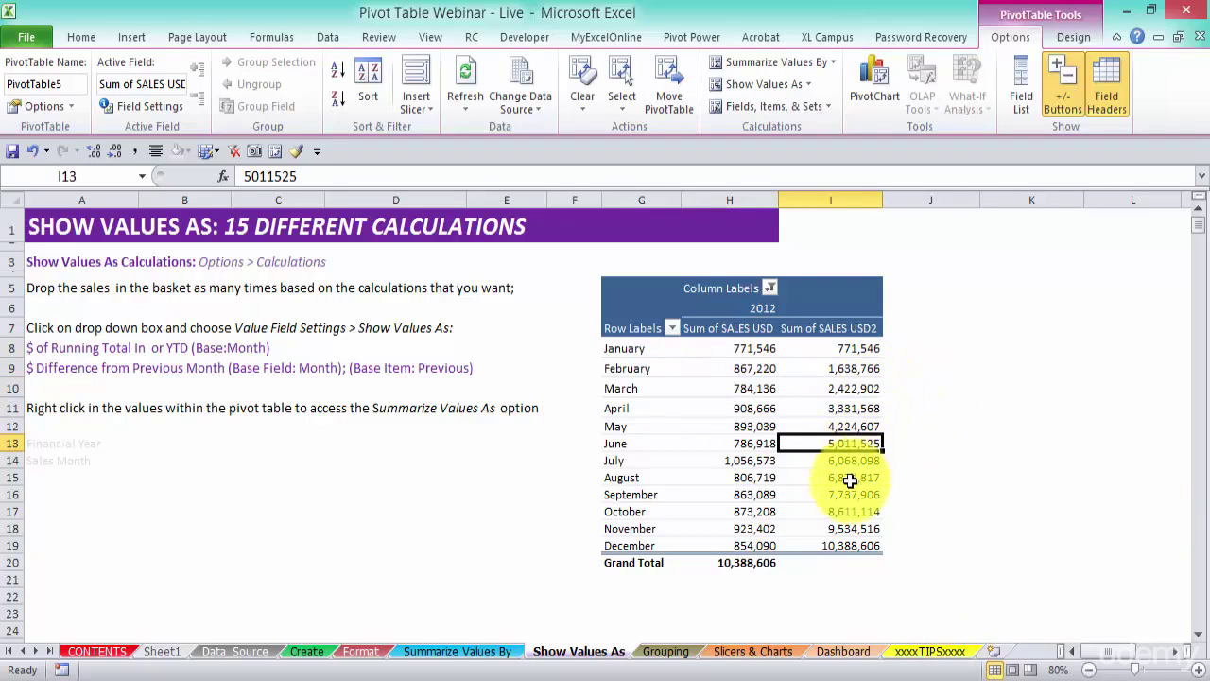
pyautogui.click(874, 545)
# Show the Field List again and clear the YEAR filter so all years appear
pyautogui.rightClick(855, 388)
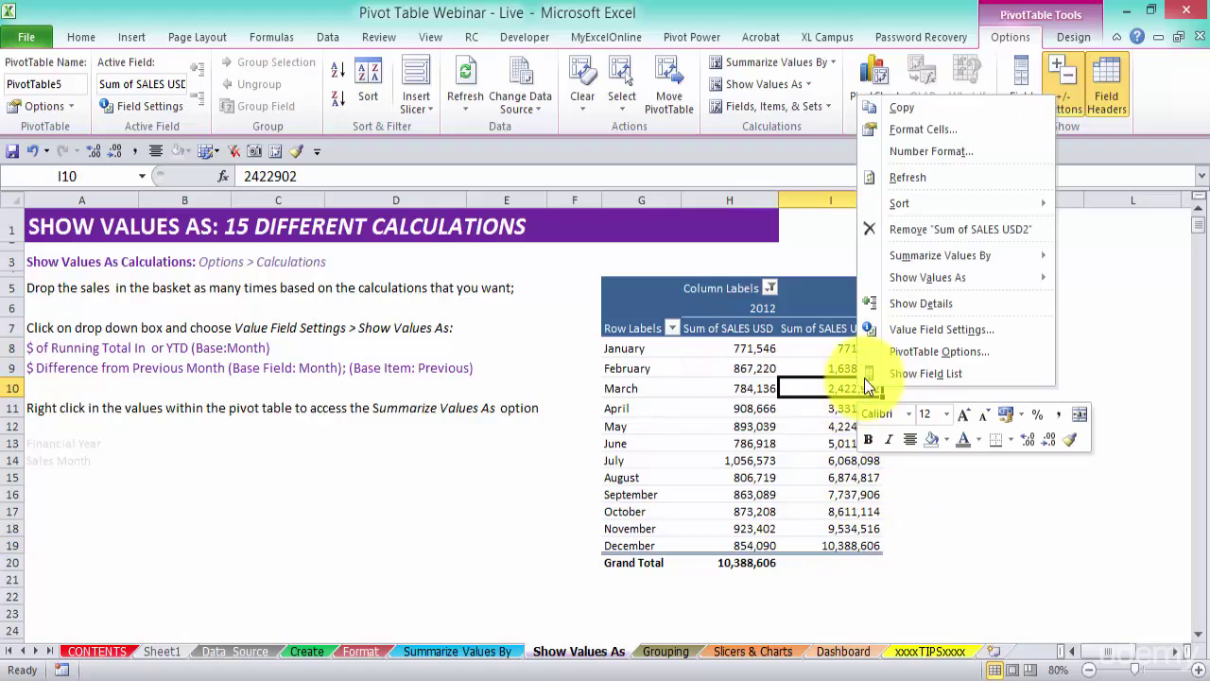
pyautogui.click(925, 373)
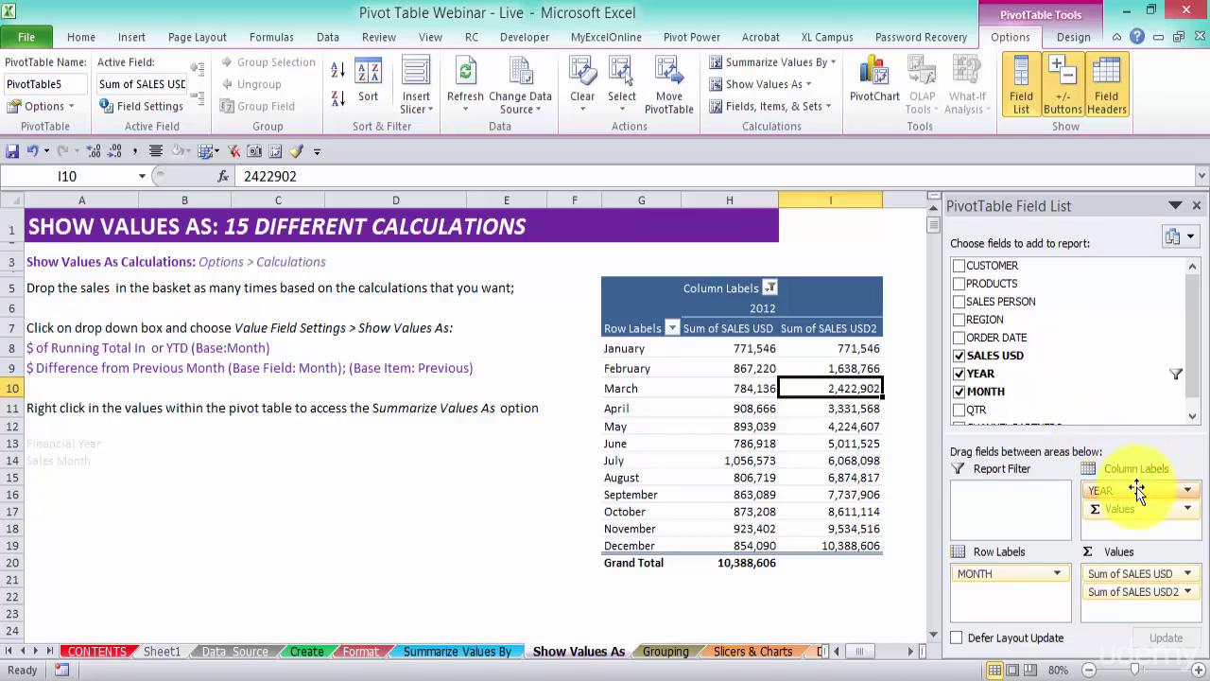
pyautogui.click(771, 287)
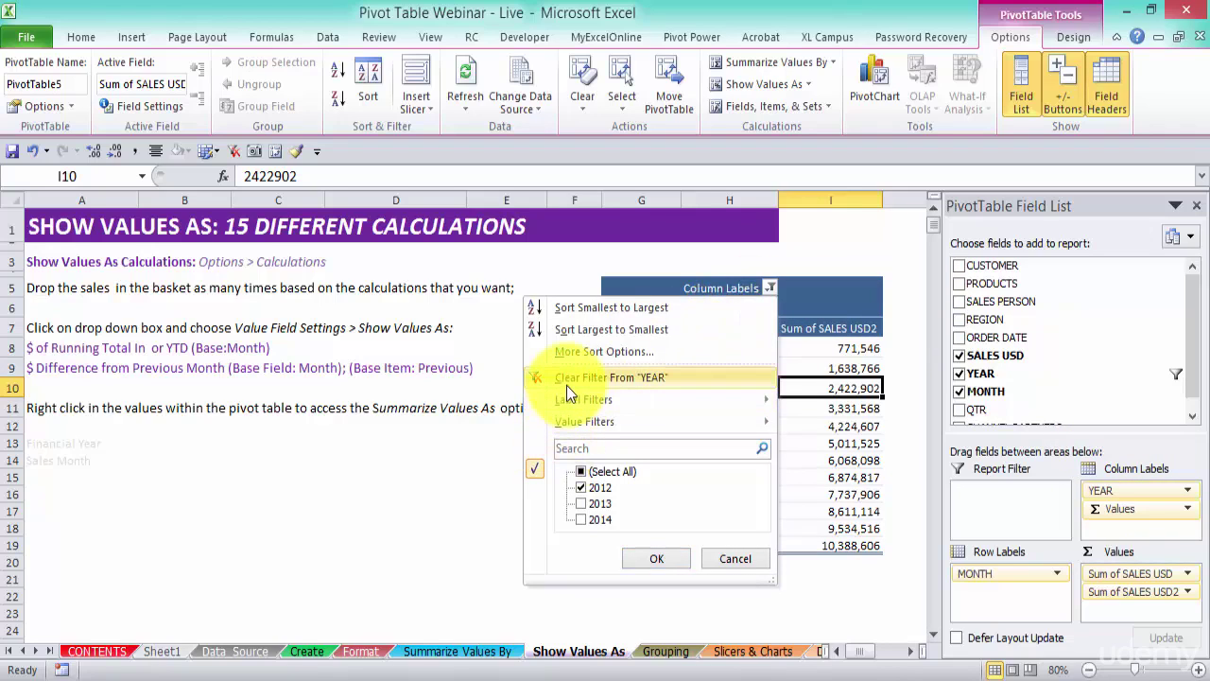
pyautogui.click(680, 377)
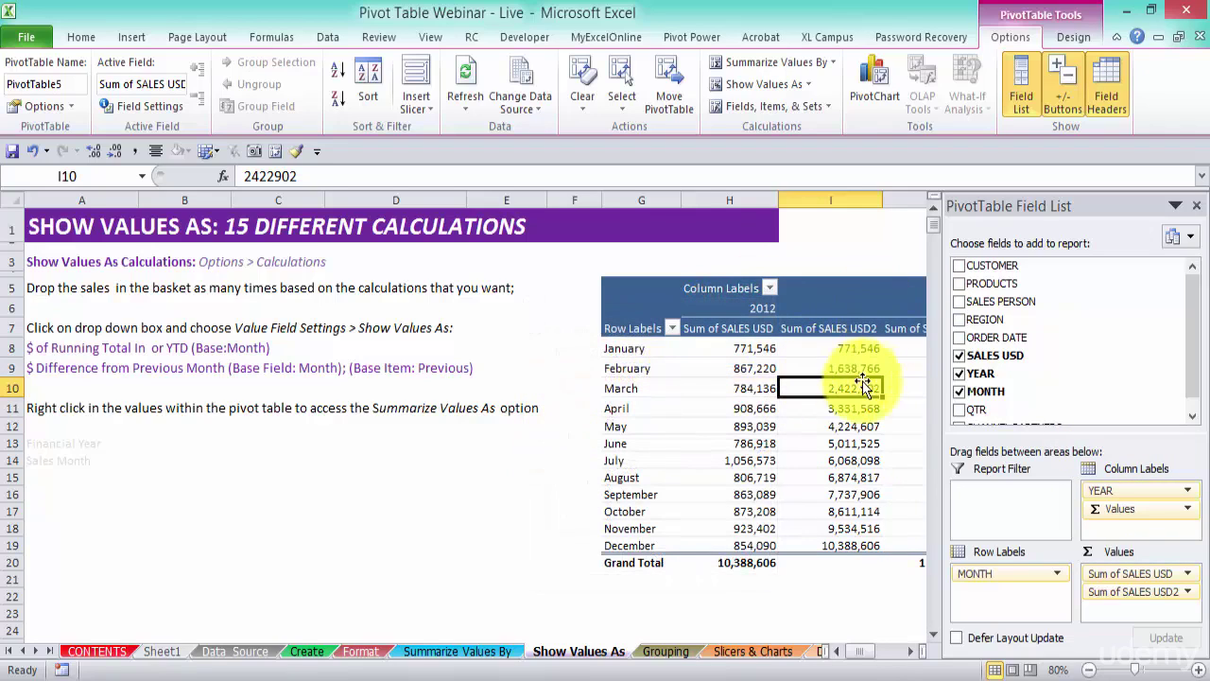
# Move YEAR from Column Labels to Row Labels above MONTH, nesting months under each year
pyautogui.moveTo(1172, 494); pyautogui.dragTo(1017, 570)
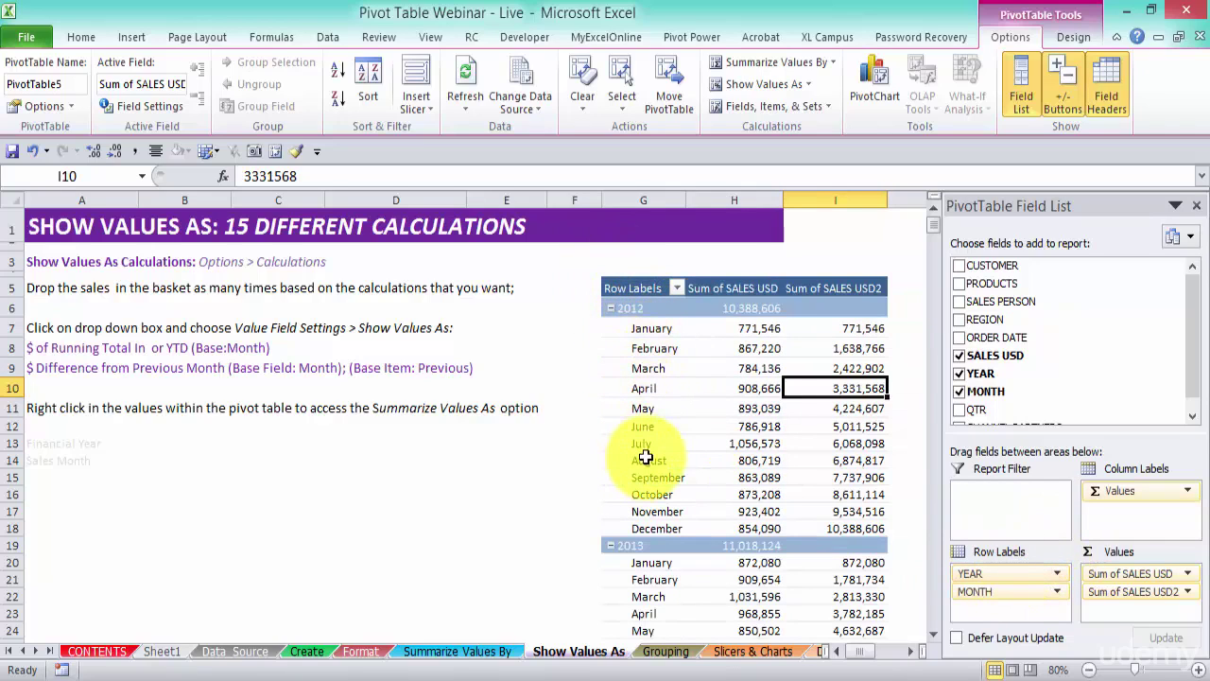
pyautogui.click(904, 383)
pyautogui.scroll(-1, 911, 378)
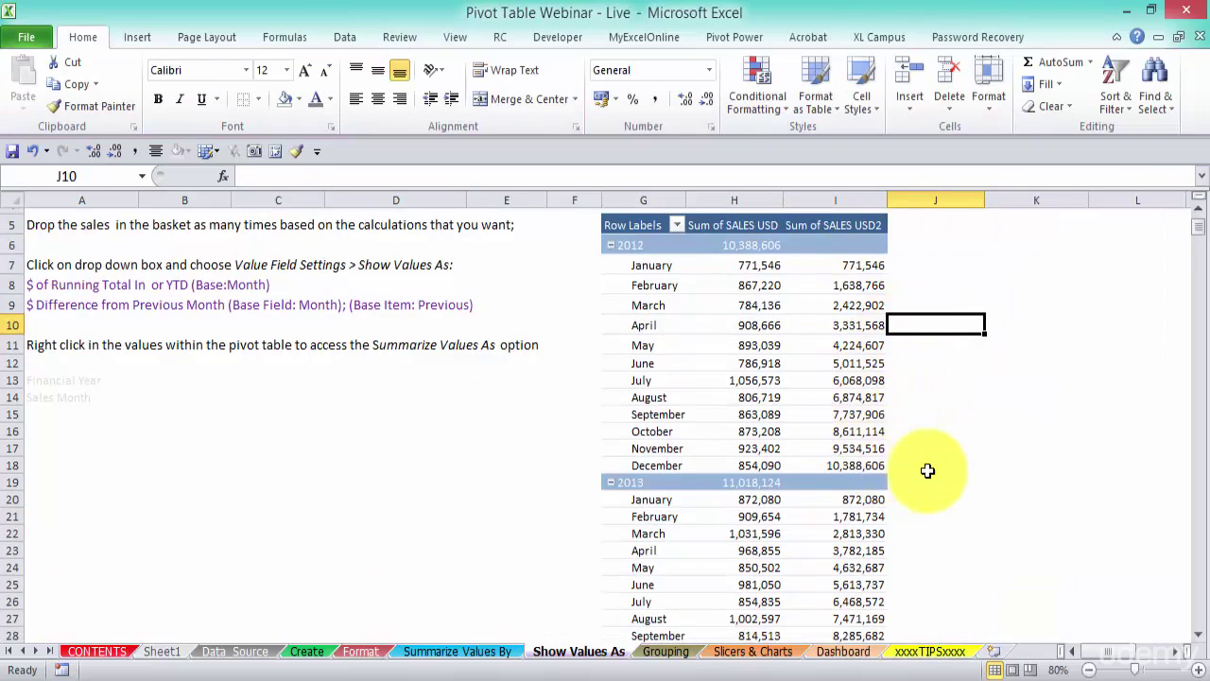
pyautogui.scroll(-2, 908, 454)
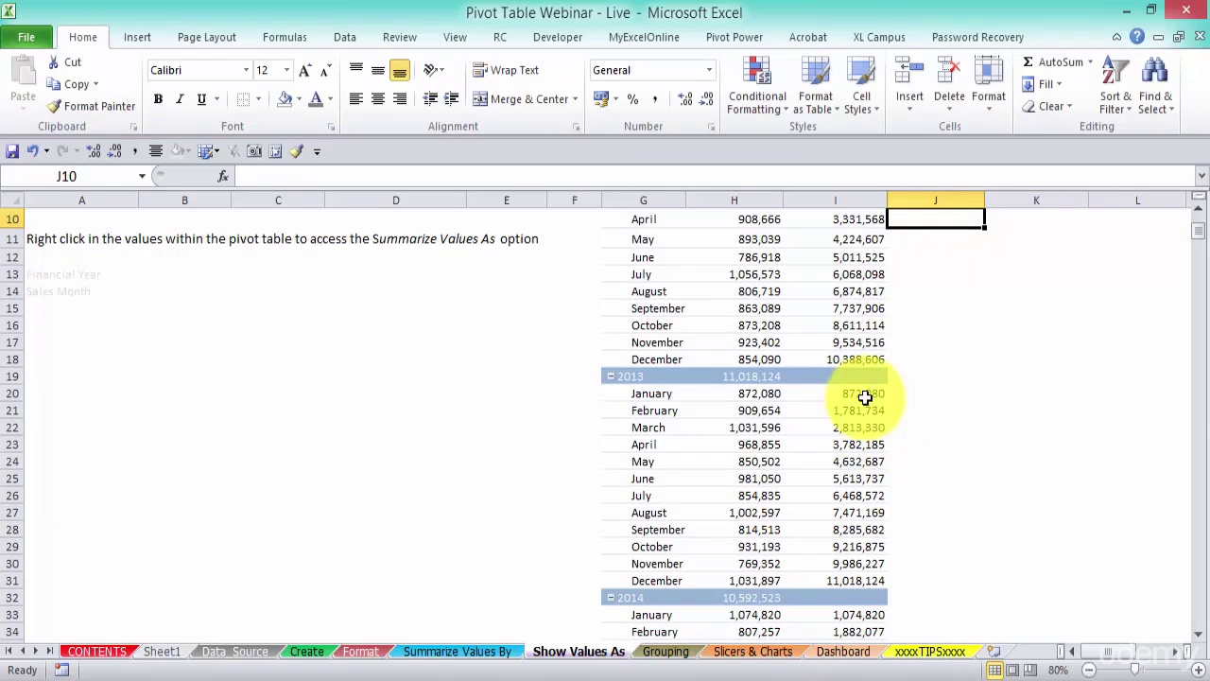
pyautogui.scroll(-4, 863, 466)
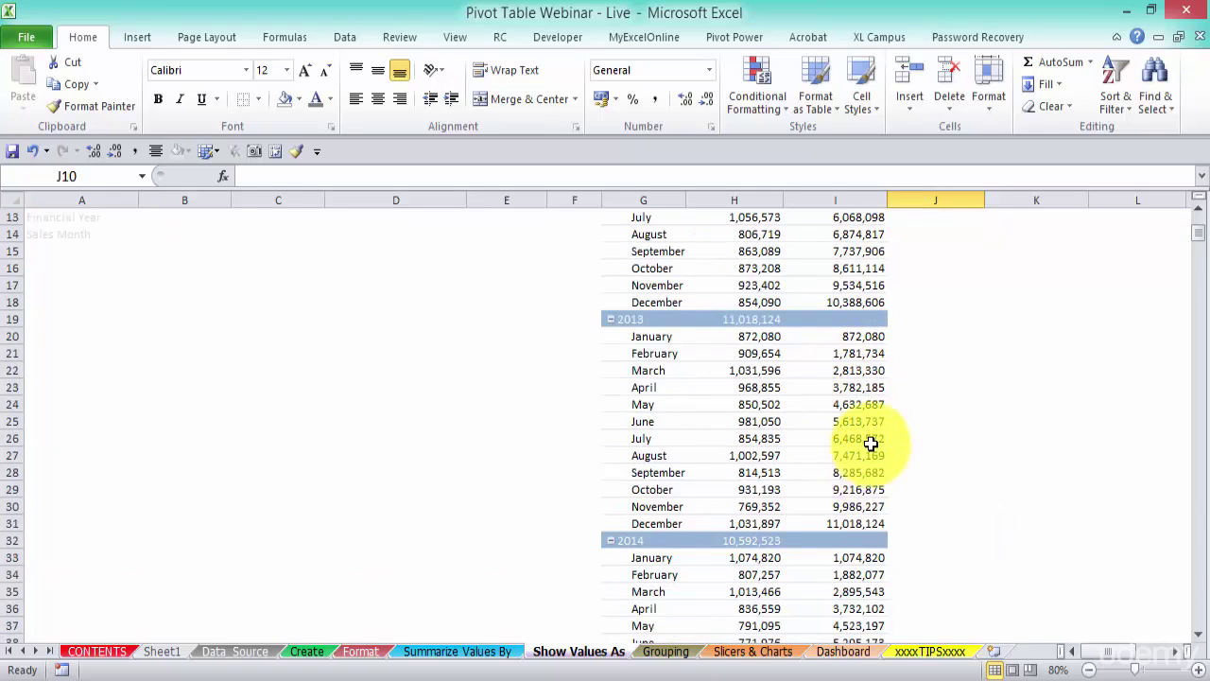
pyautogui.scroll(-2, 875, 437)
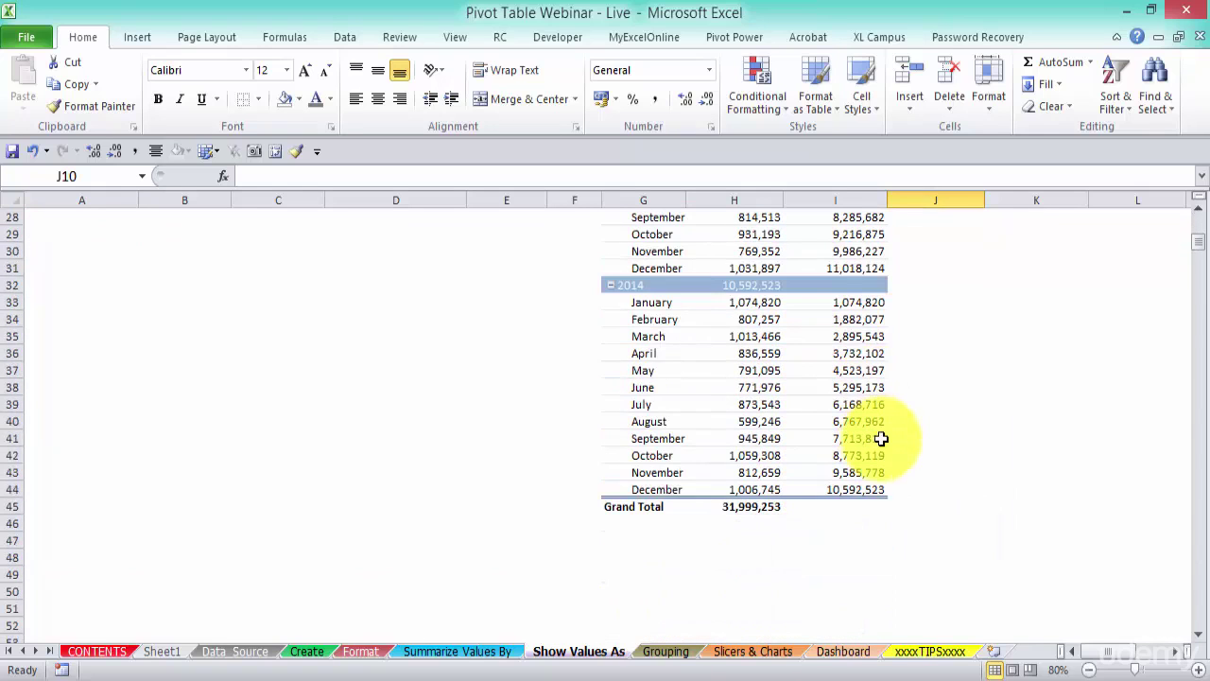
pyautogui.scroll(5, 986, 494)
pyautogui.scroll(4, 986, 494)
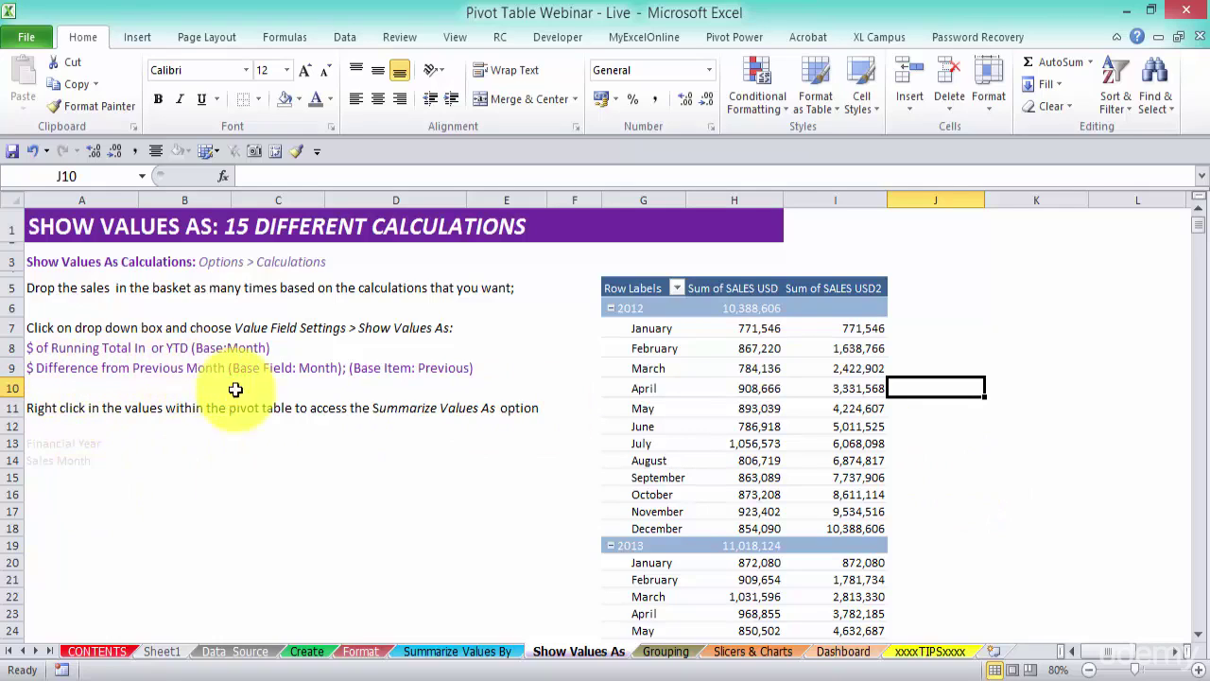
# Add SALES USD to the Values a third time as Sum of SALES USD3
pyautogui.click(854, 346)
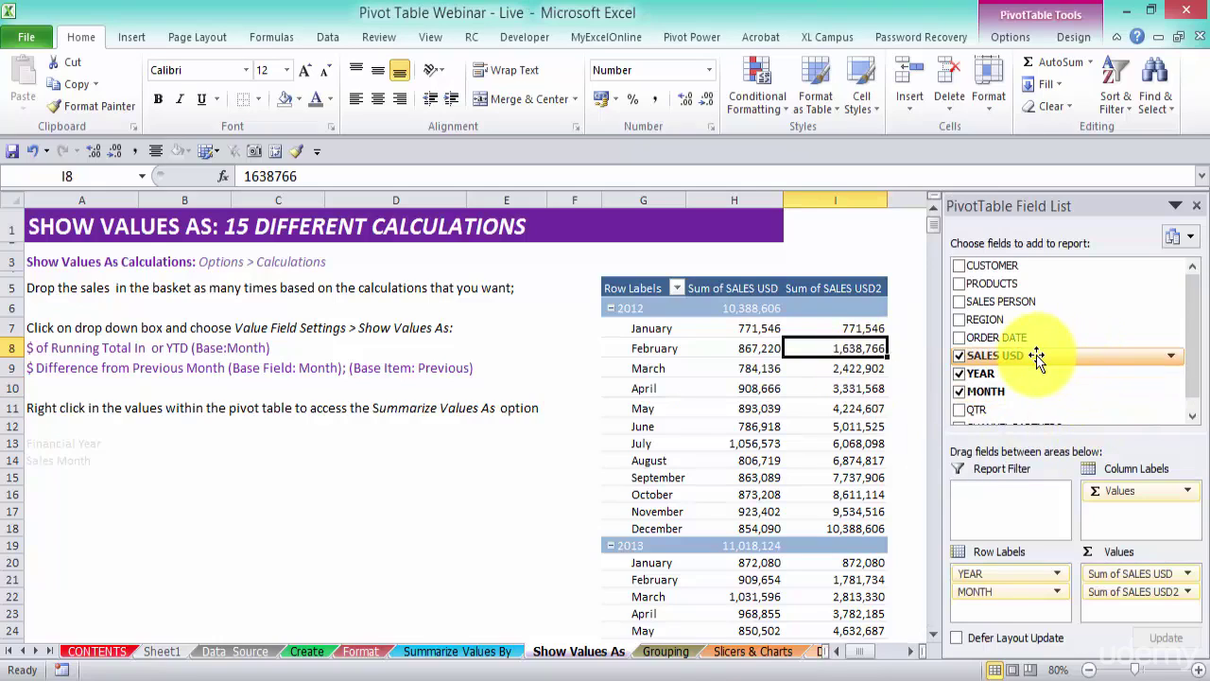
pyautogui.moveTo(1037, 356); pyautogui.dragTo(1143, 603)
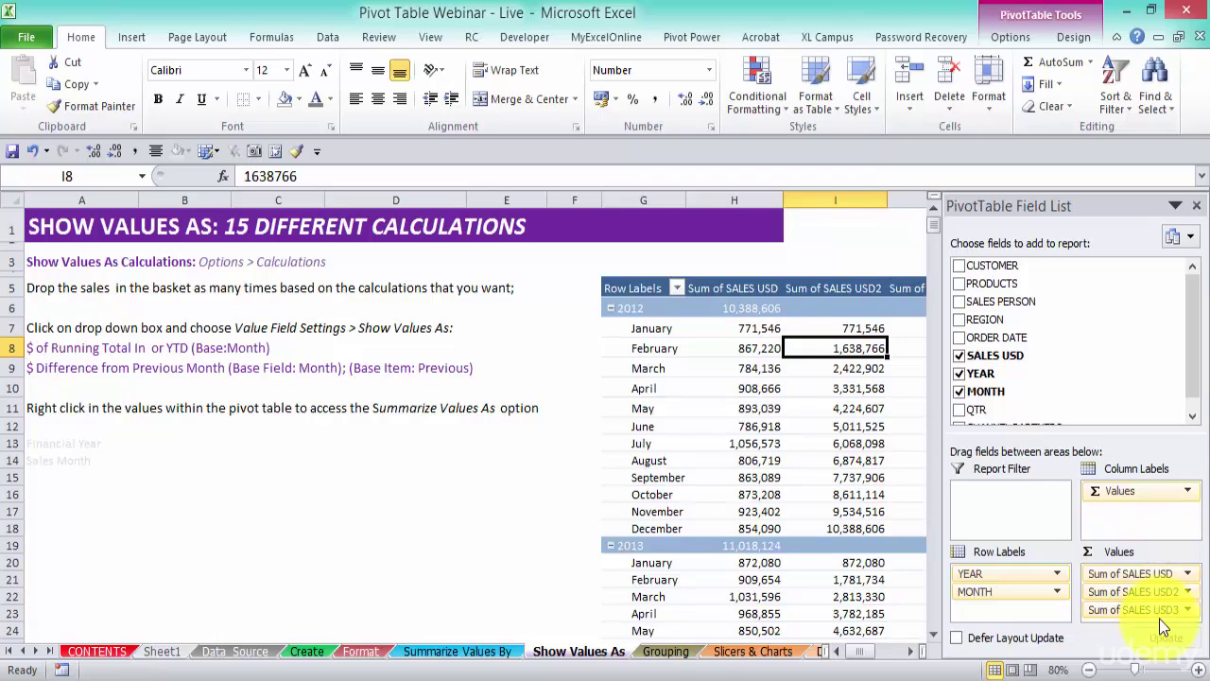
pyautogui.click(1188, 610)
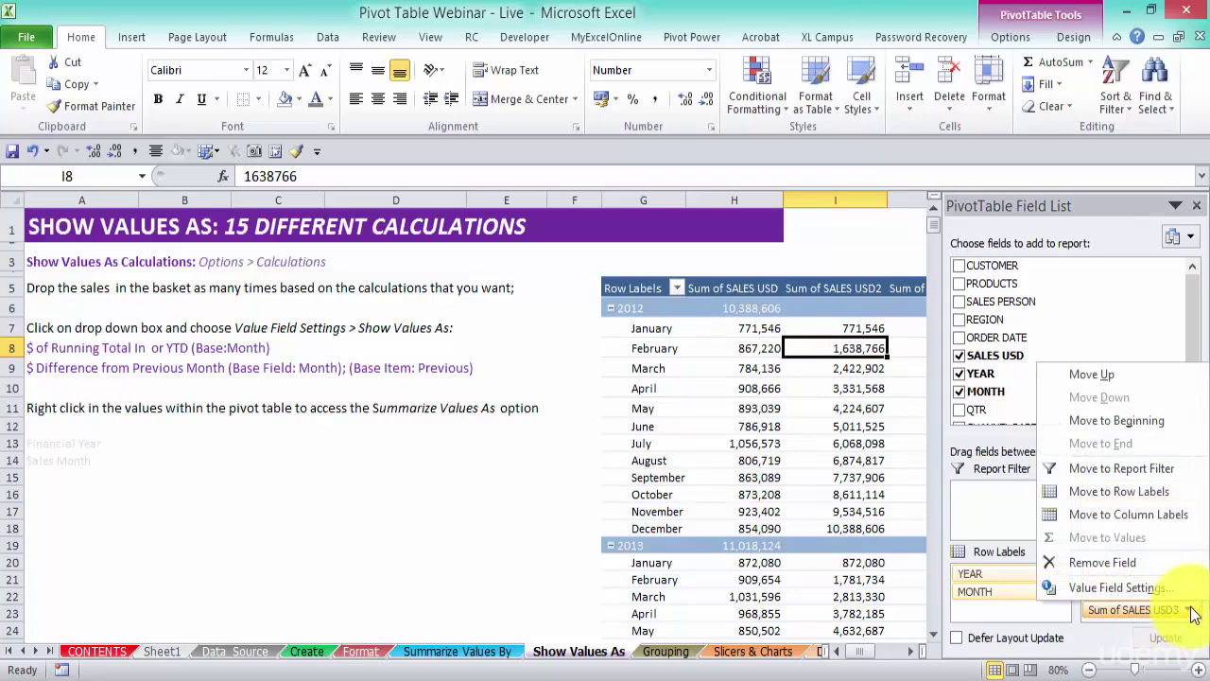
pyautogui.click(1187, 588)
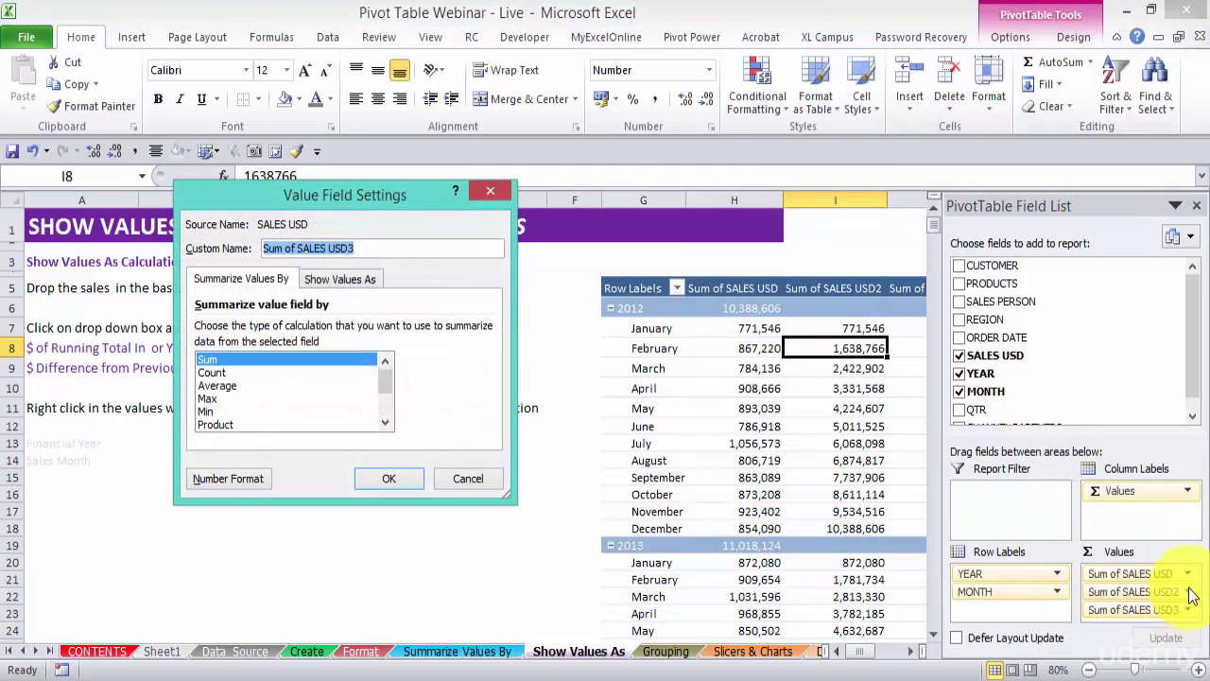
# Show Sum of SALES USD3 as Difference From the (previous) MONTH, then close the Field List
pyautogui.click(355, 277)
pyautogui.moveTo(370, 198); pyautogui.dragTo(538, 178)
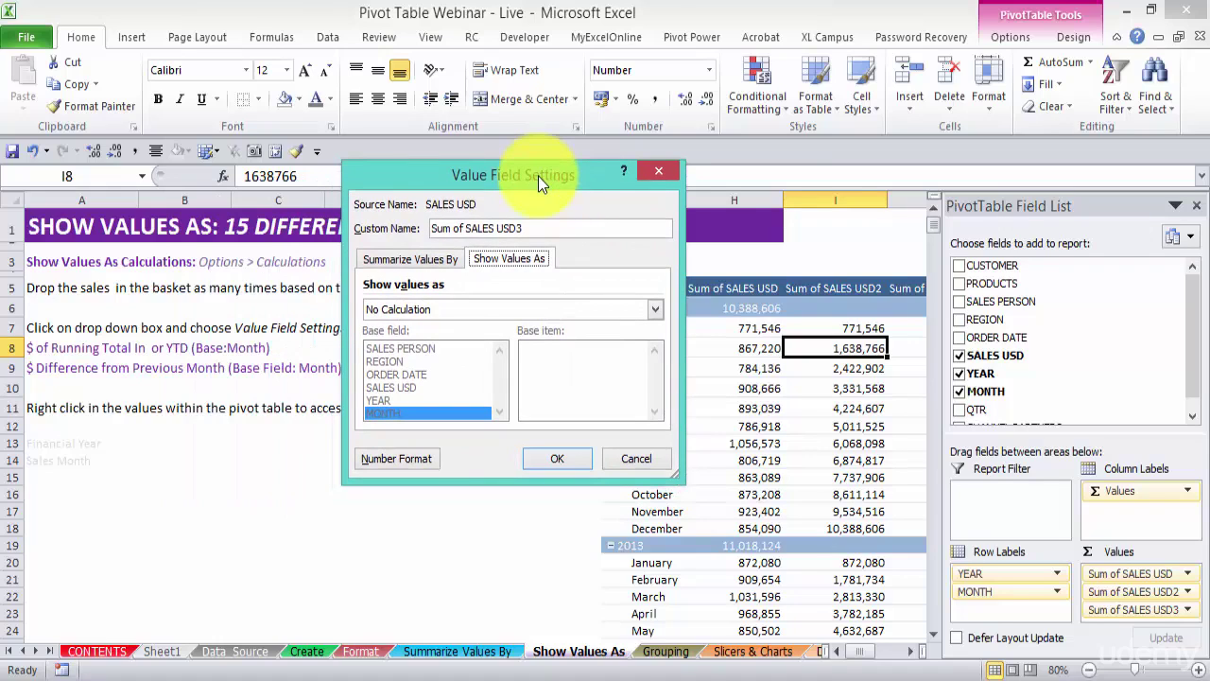
pyautogui.click(654, 309)
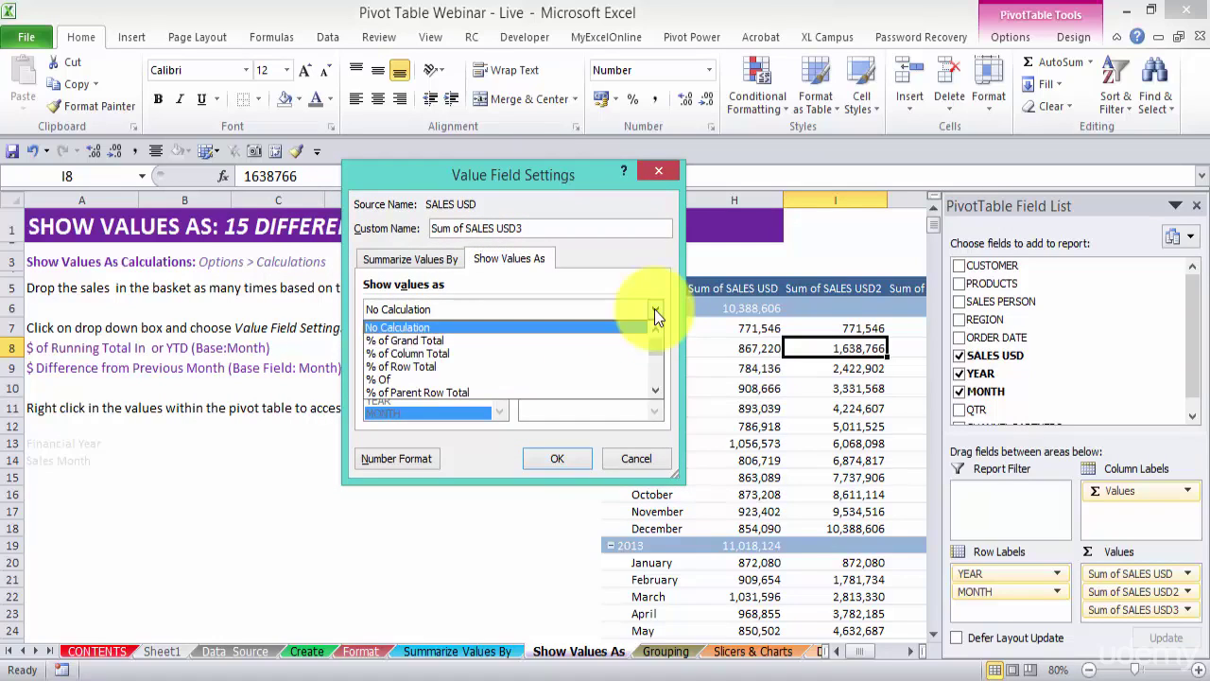
pyautogui.click(656, 389)
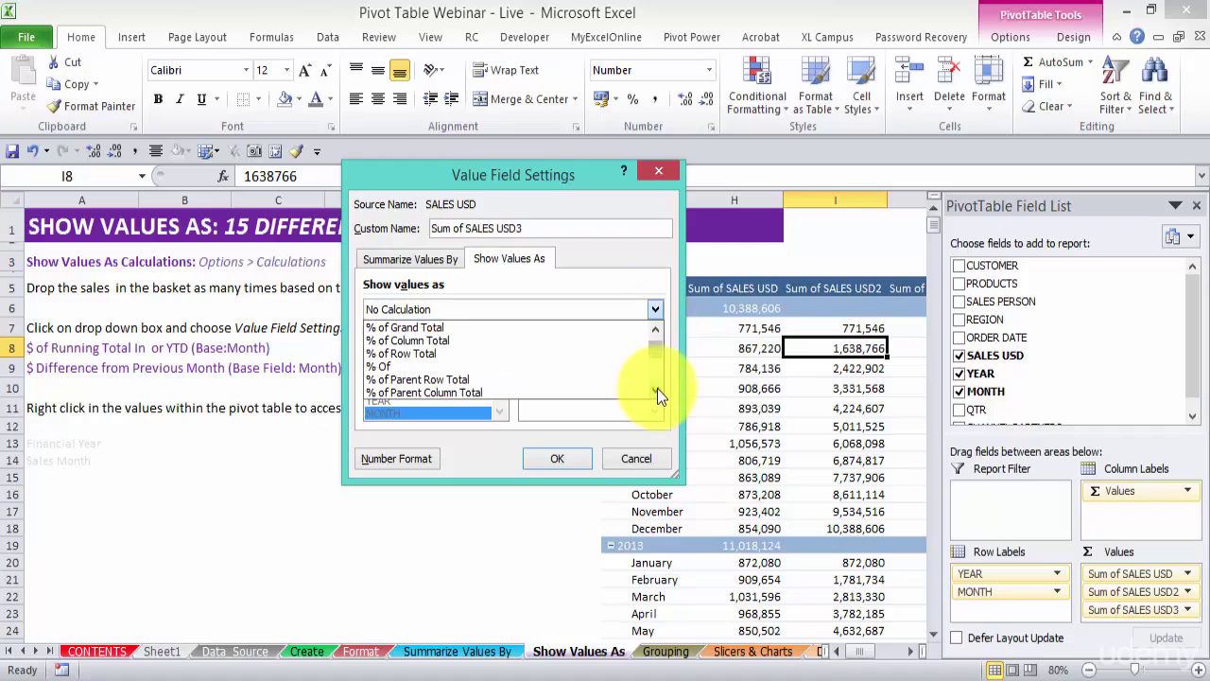
pyautogui.click(656, 389)
pyautogui.click(656, 389)
pyautogui.click(657, 387)
pyautogui.click(657, 387)
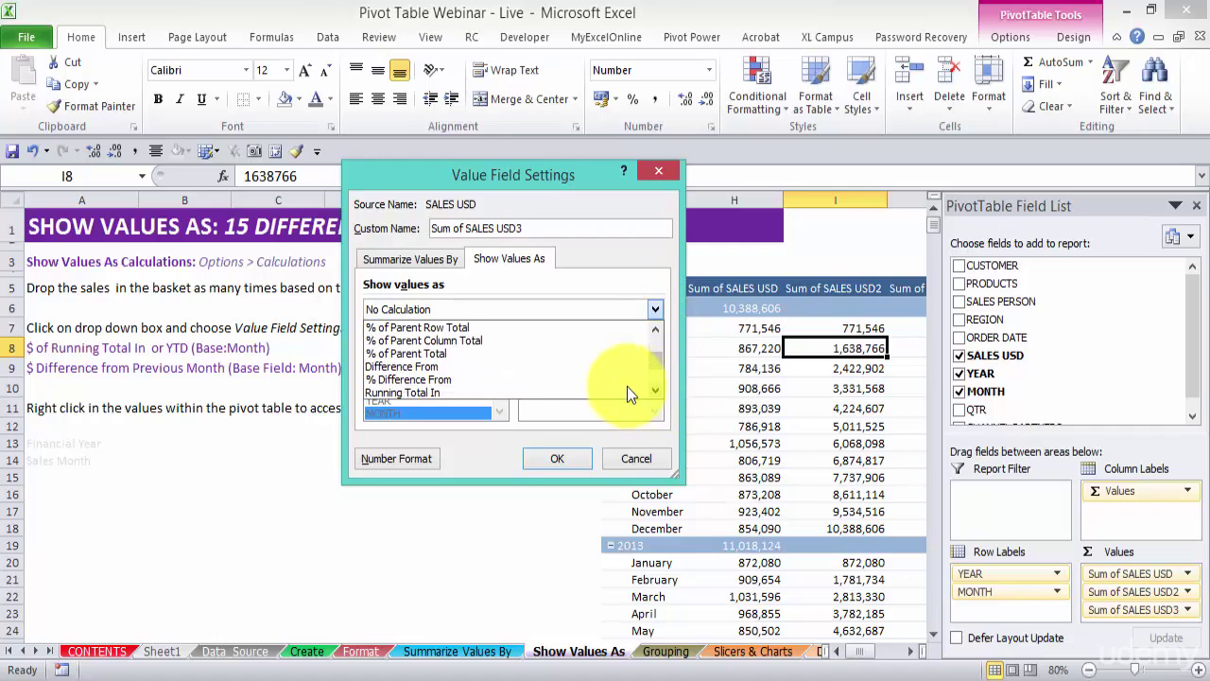
pyautogui.click(566, 364)
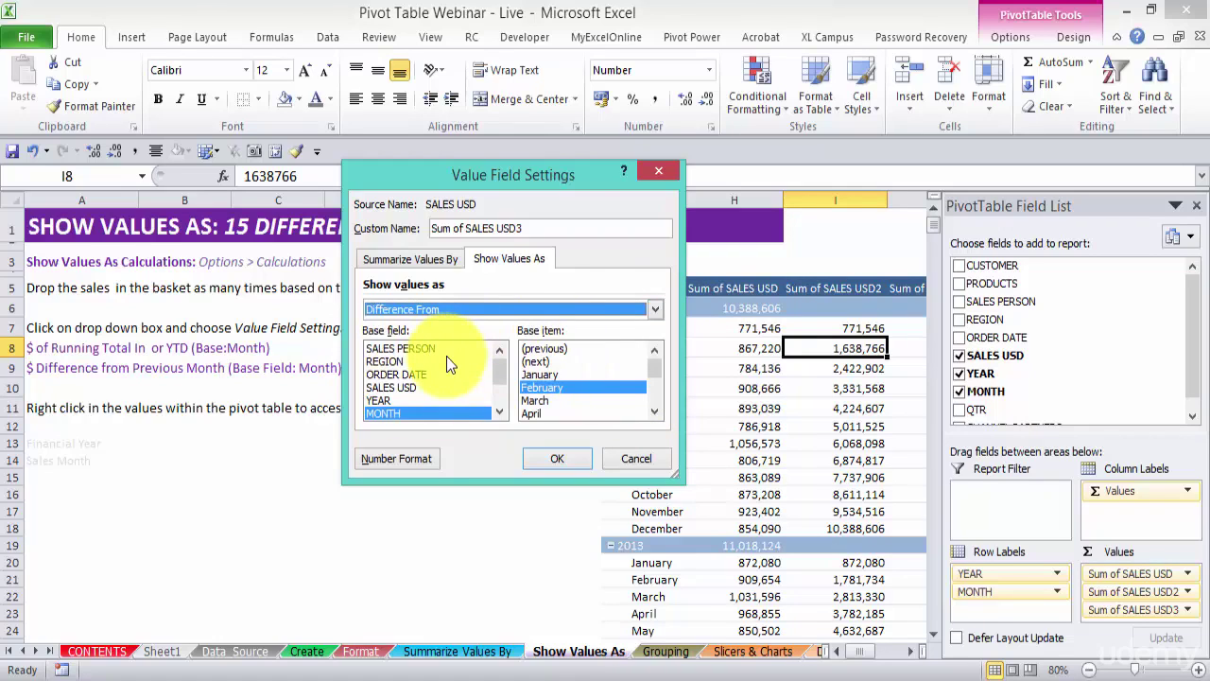
pyautogui.click(548, 348)
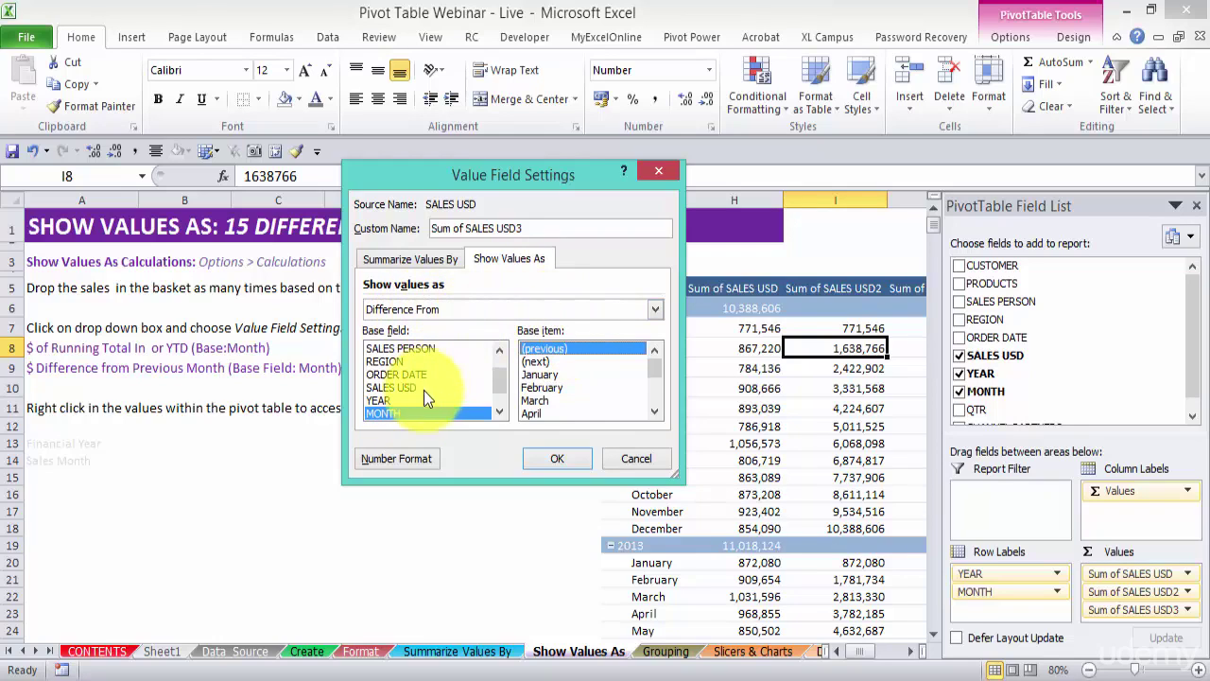
pyautogui.click(565, 458)
pyautogui.click(881, 247)
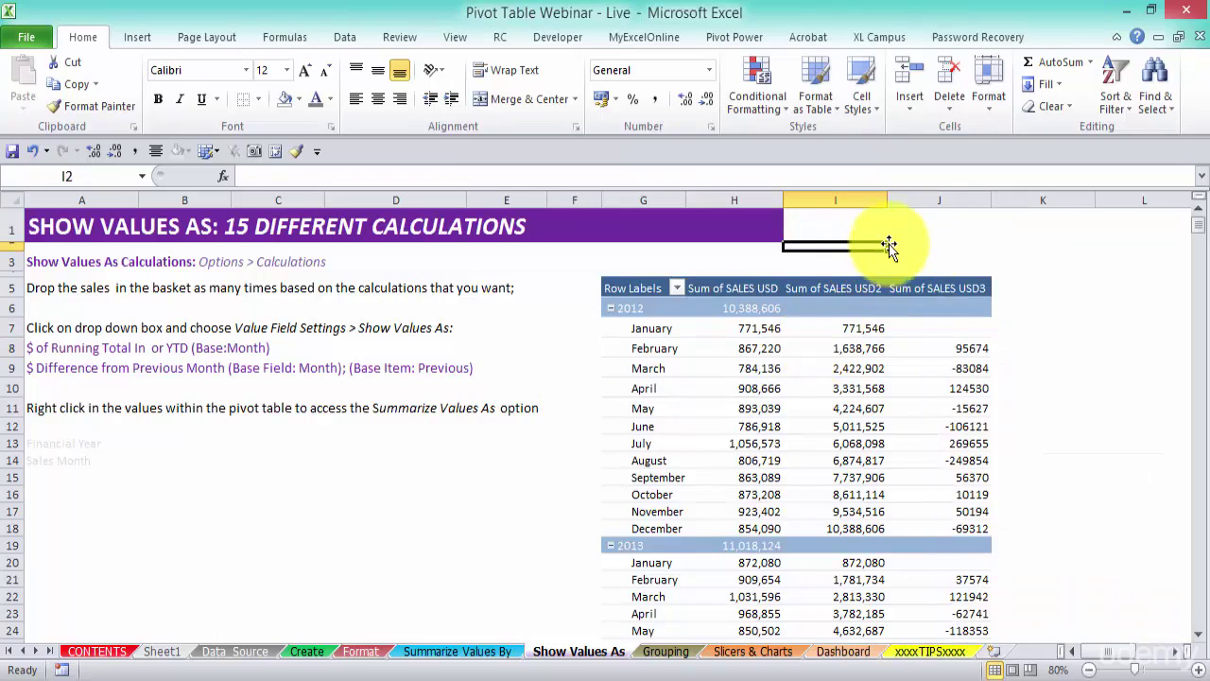
pyautogui.click(971, 348)
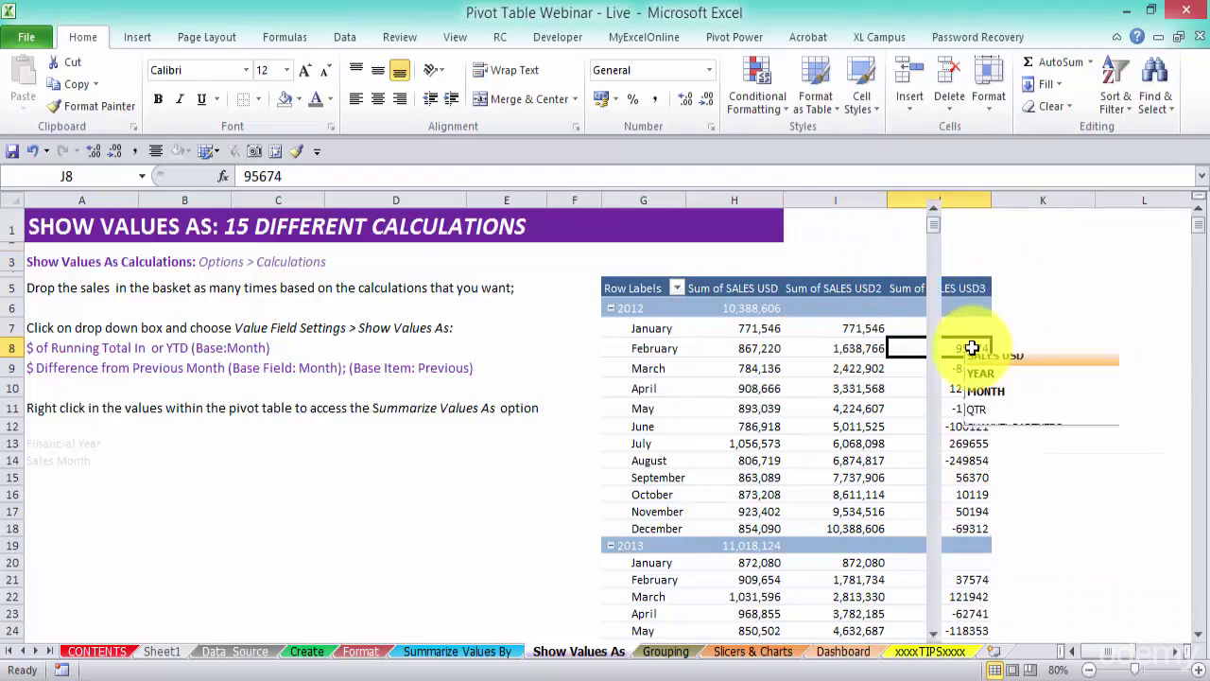
pyautogui.click(1194, 206)
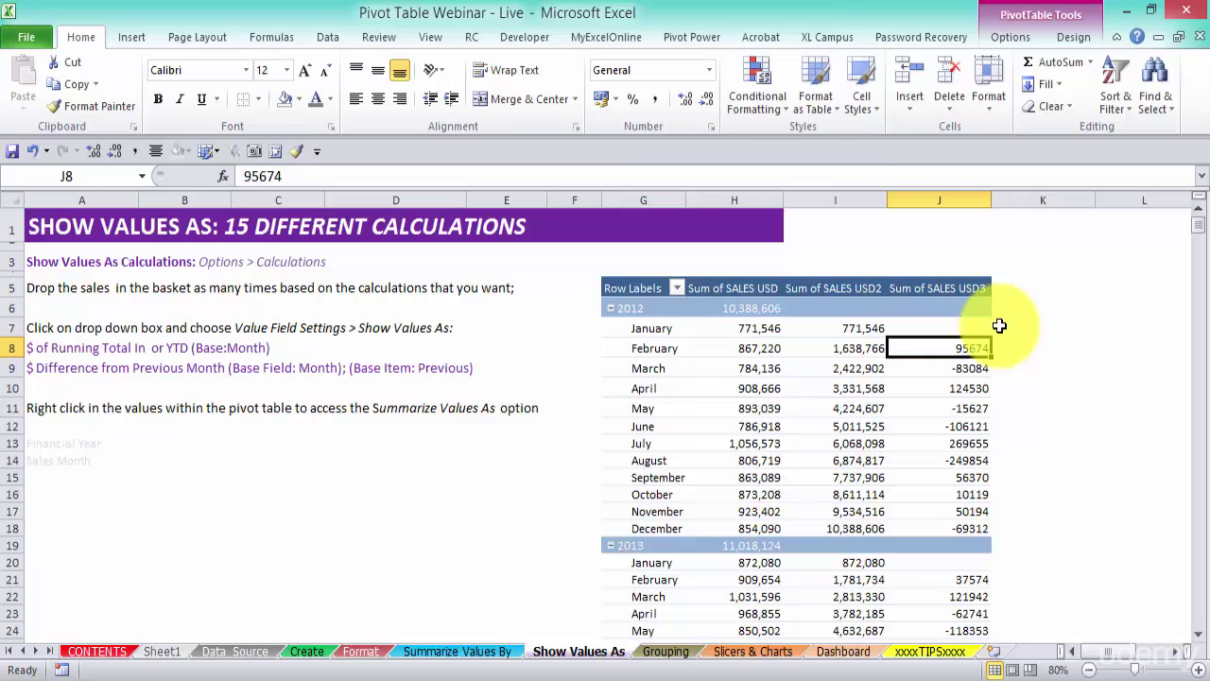
# Format the difference values as Number with 0 decimals, thousands separators and red negatives
pyautogui.rightClick(978, 348)
pyautogui.click(1030, 401)
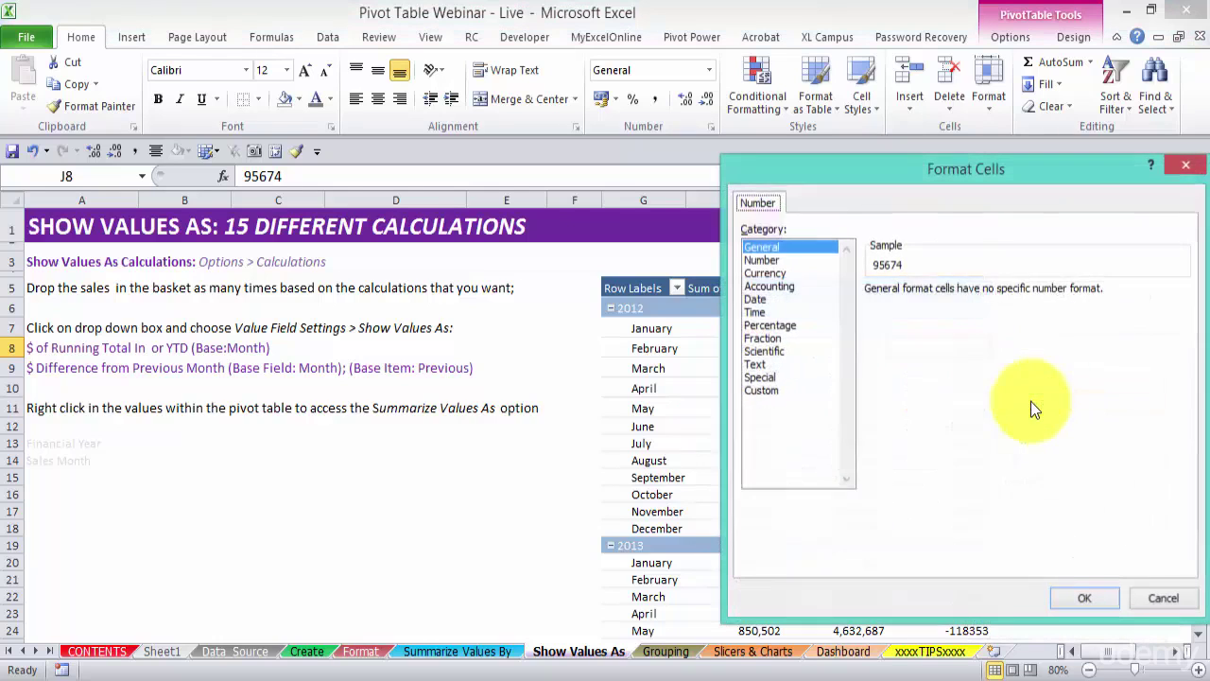
pyautogui.click(771, 260)
pyautogui.click(871, 315)
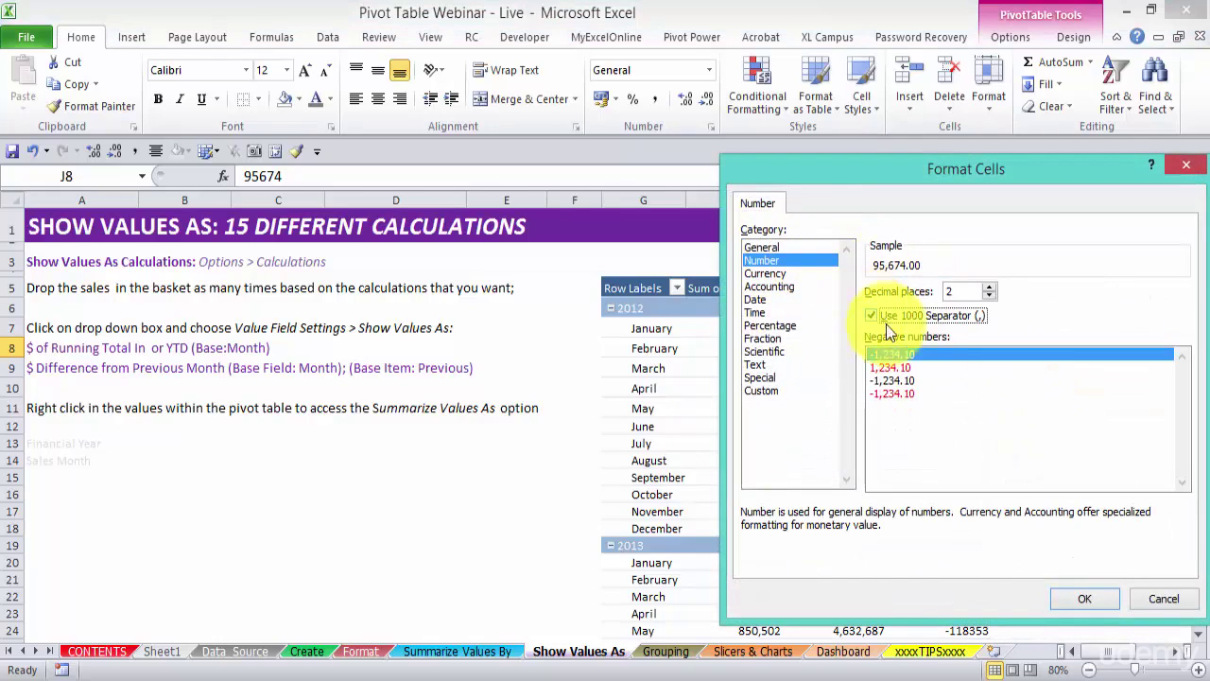
pyautogui.click(896, 392)
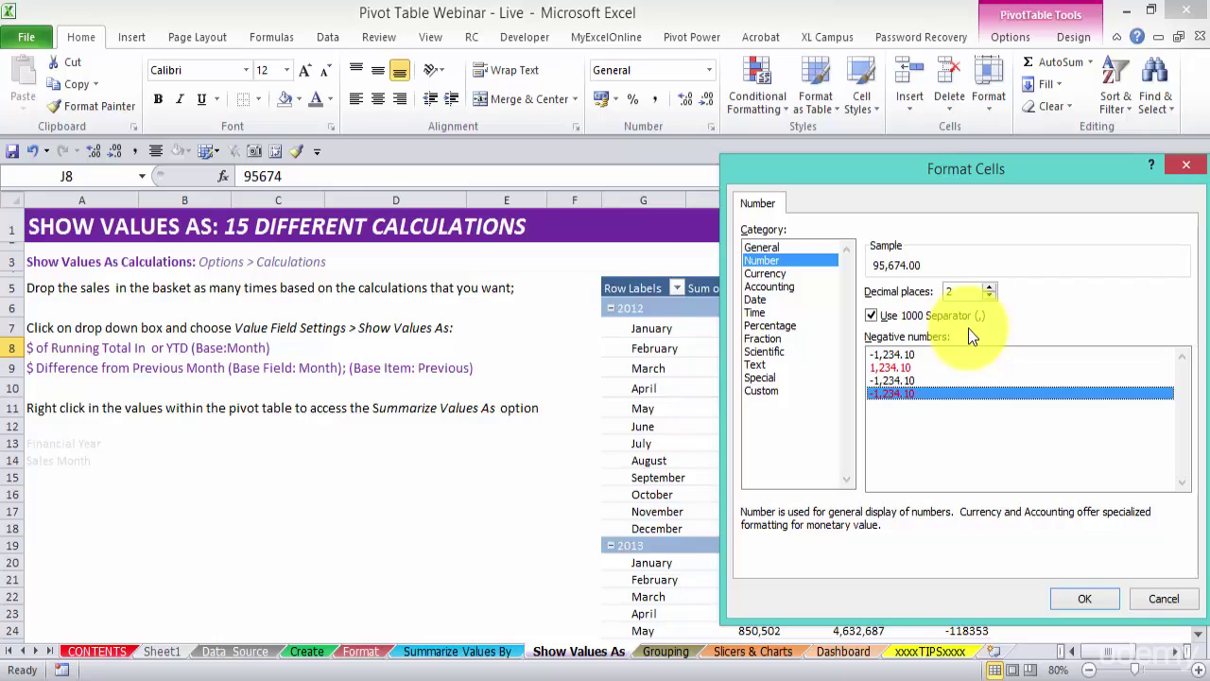
pyautogui.click(989, 295)
pyautogui.click(988, 296)
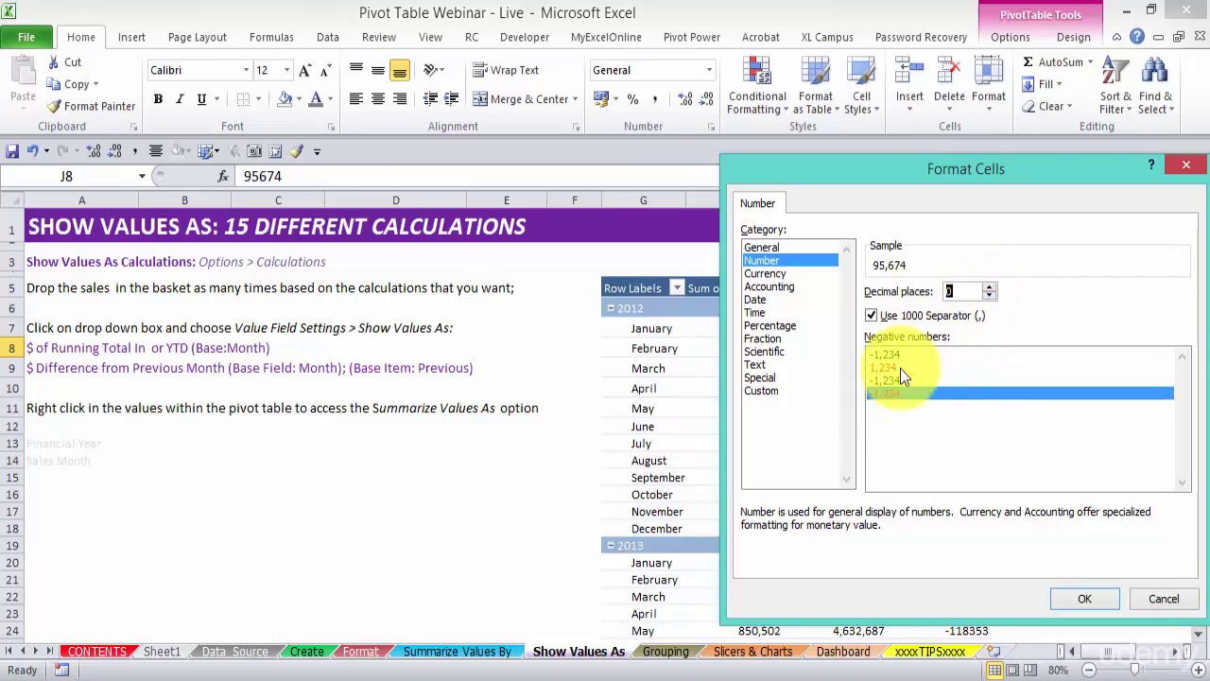
pyautogui.click(1084, 595)
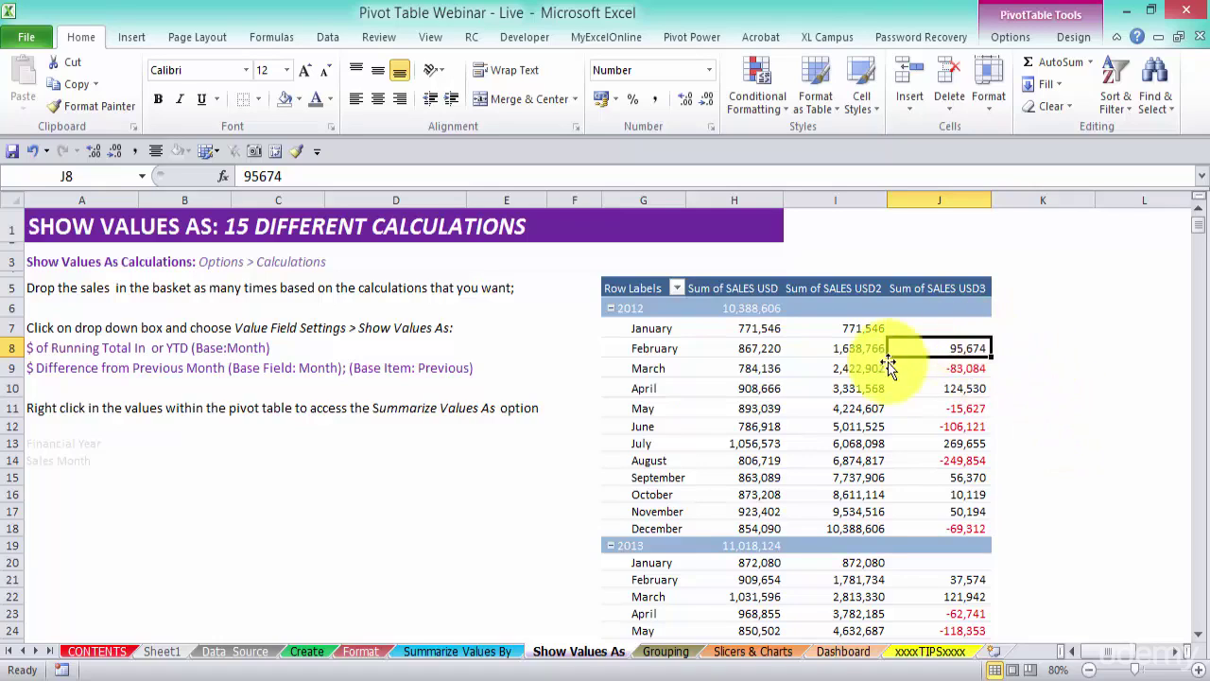
pyautogui.click(772, 327)
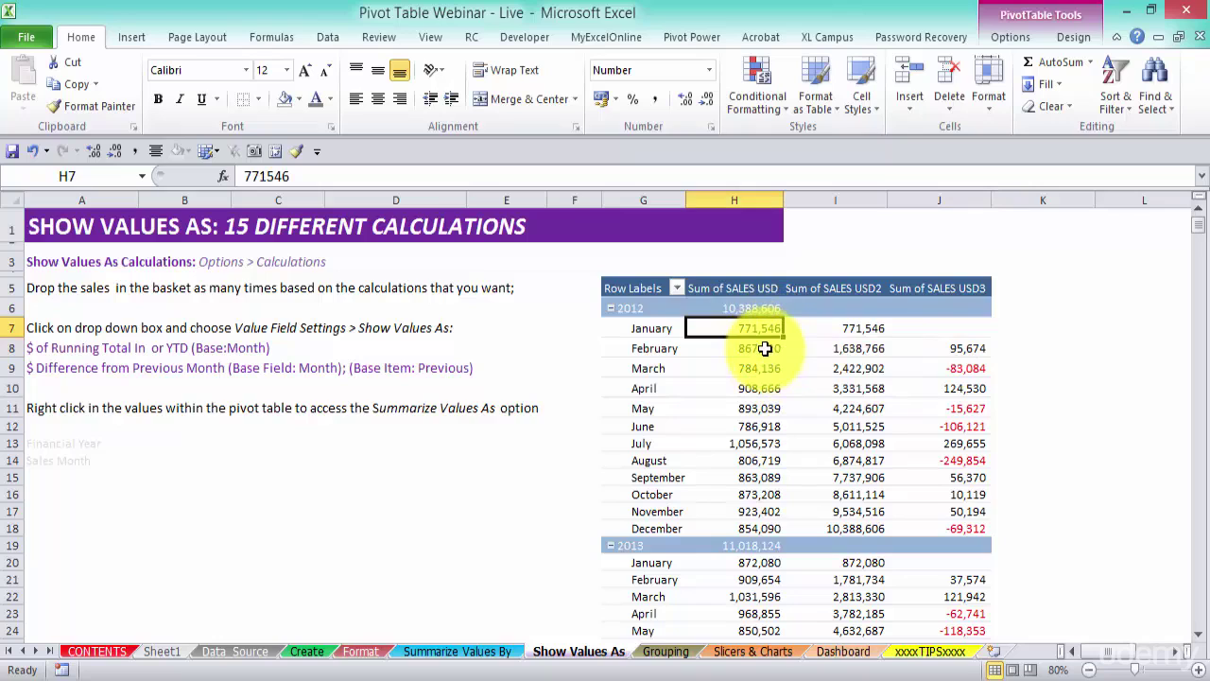
pyautogui.click(945, 348)
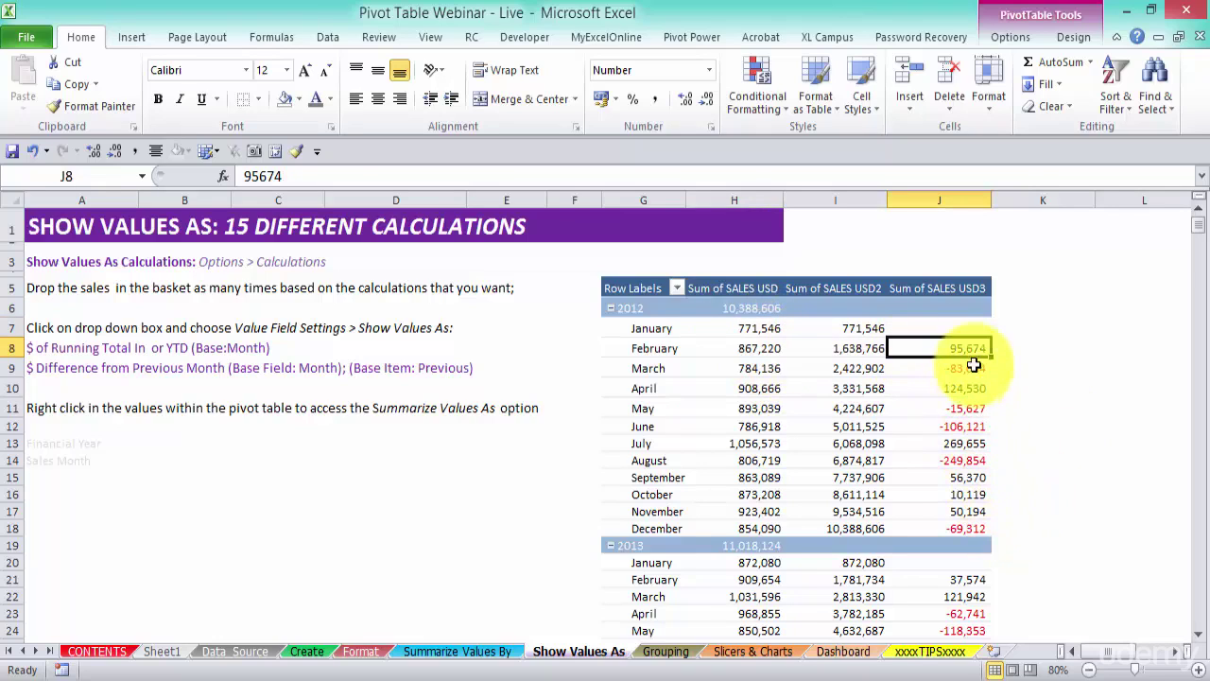
pyautogui.click(933, 375)
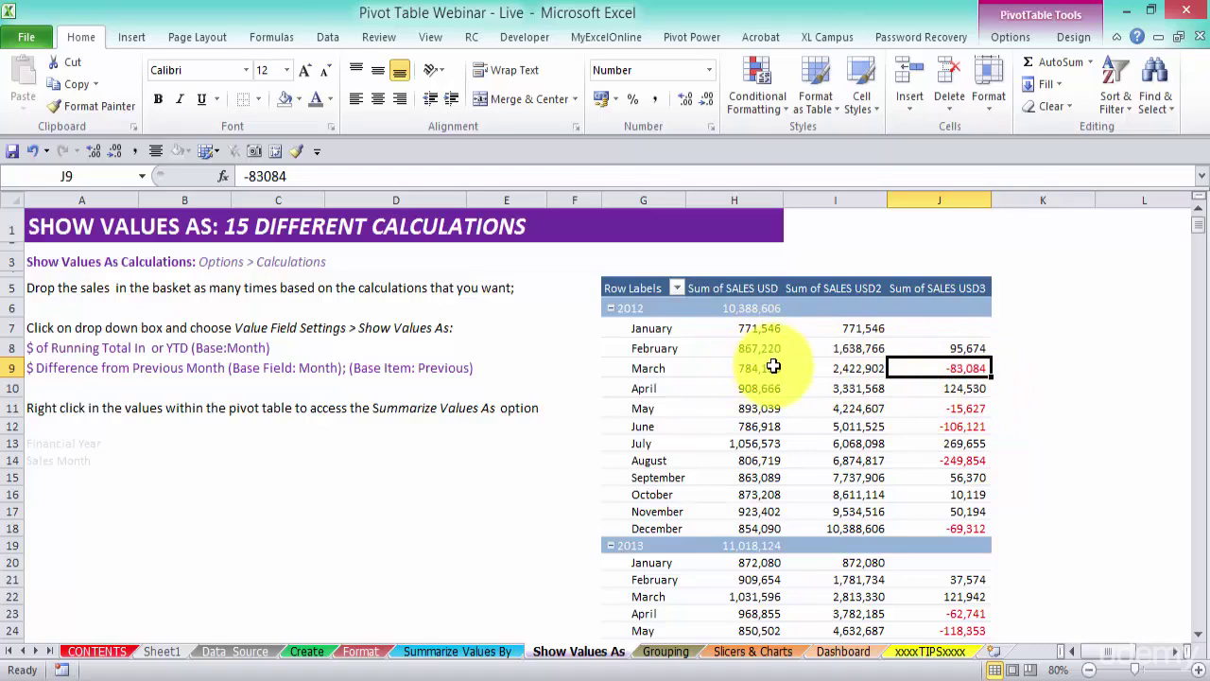
pyautogui.click(963, 388)
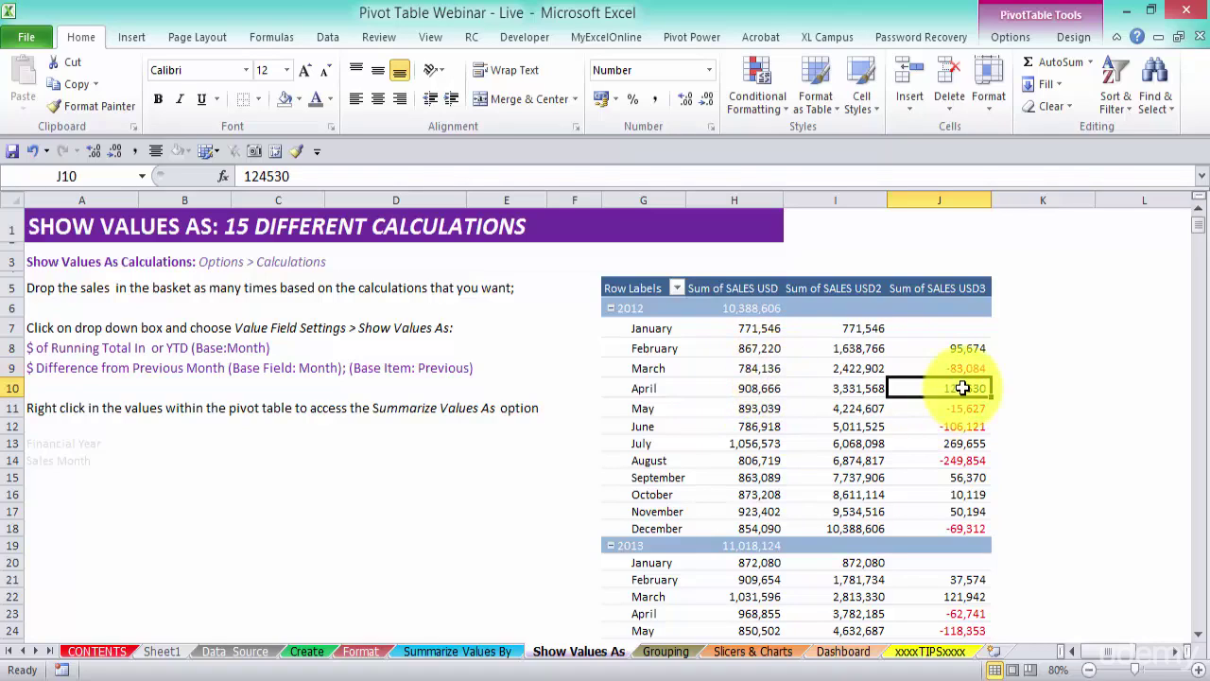
pyautogui.click(963, 426)
pyautogui.click(964, 460)
pyautogui.click(971, 493)
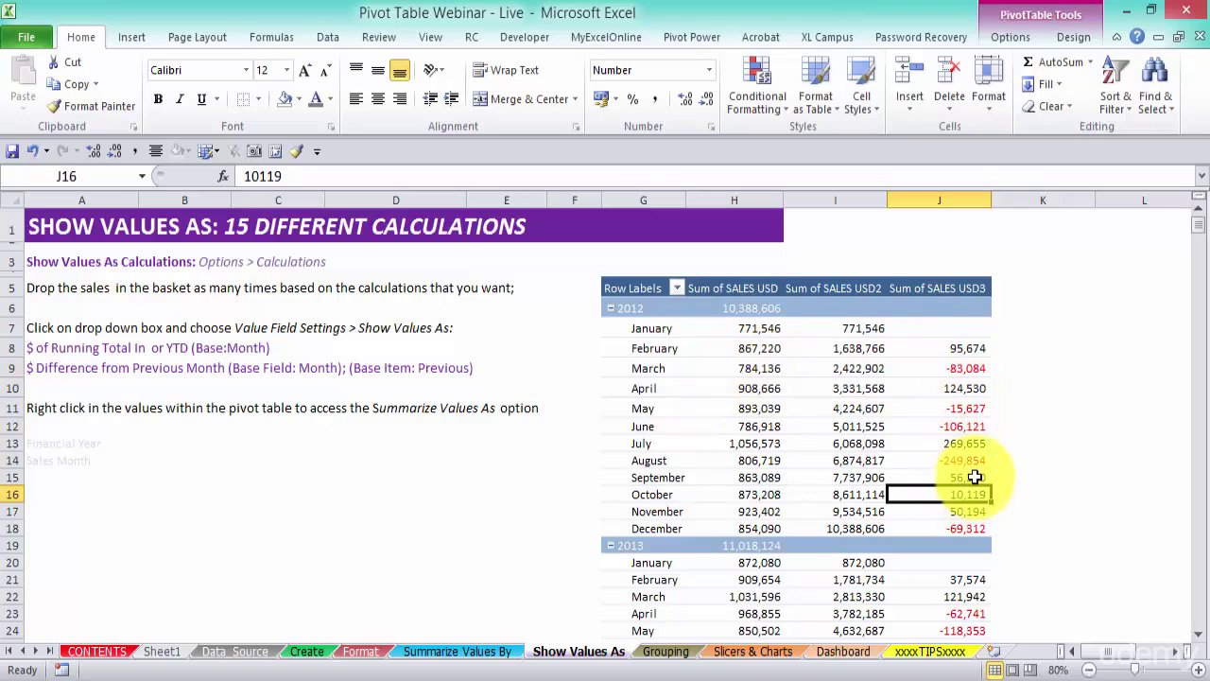
pyautogui.scroll(-3, 977, 468)
pyautogui.scroll(-5, 978, 464)
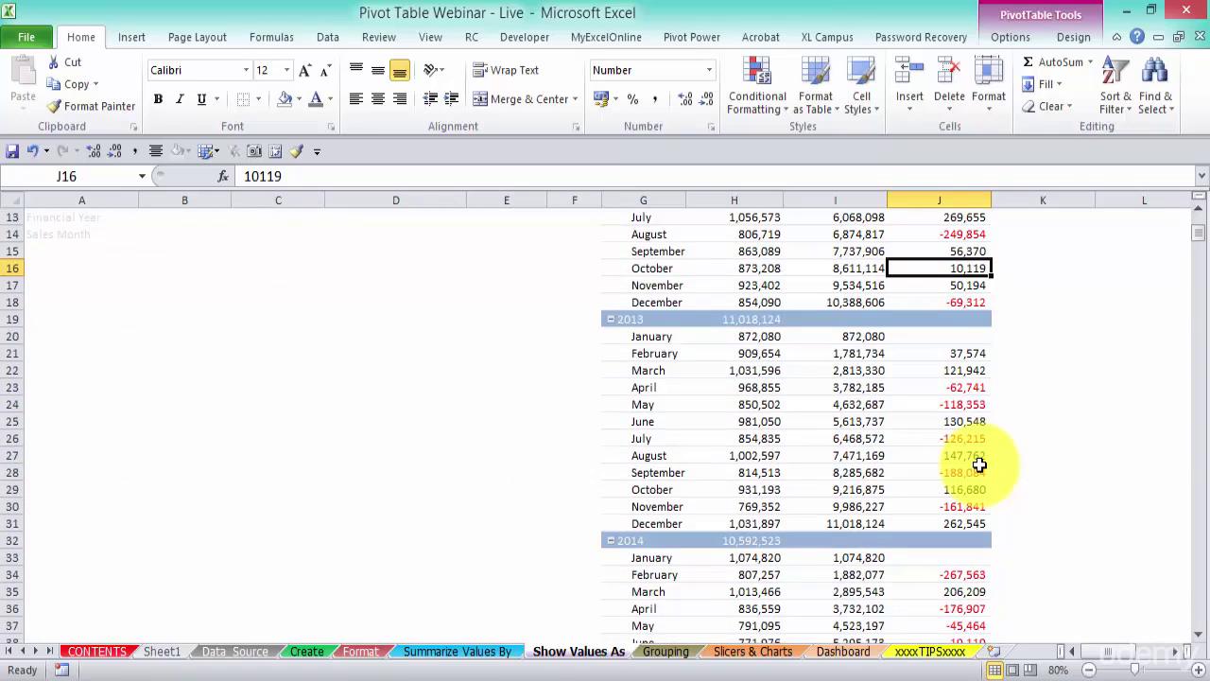
pyautogui.moveTo(979, 464)
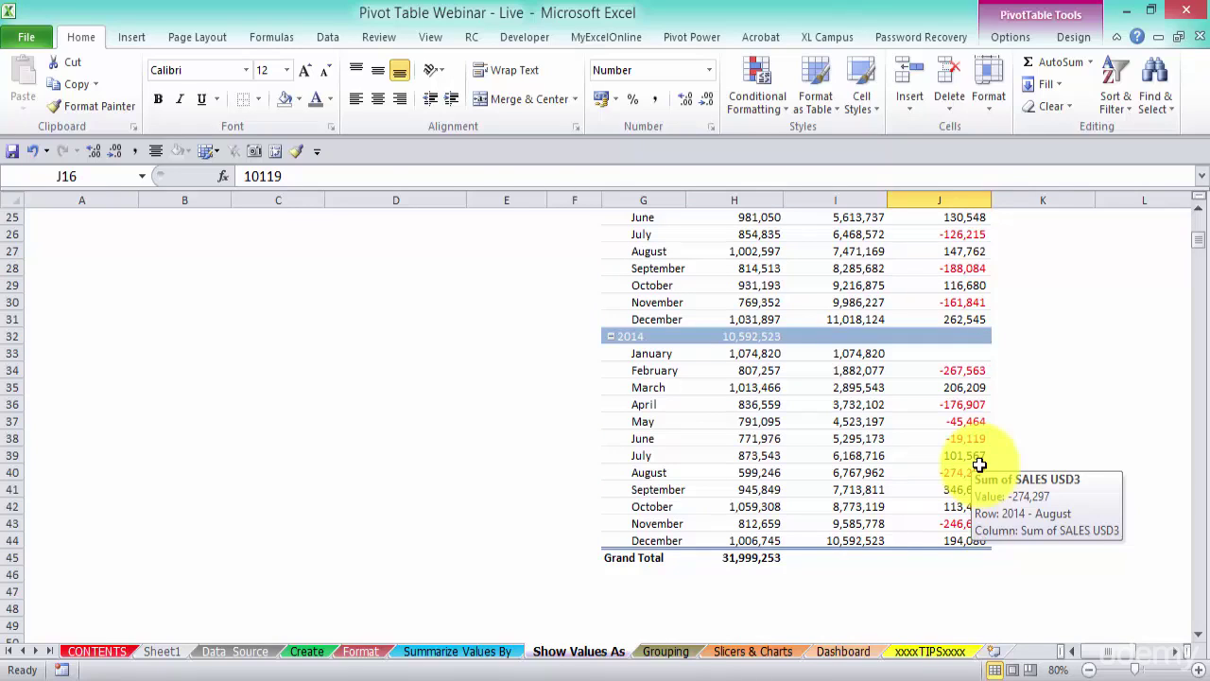
pyautogui.scroll(7, 978, 464)
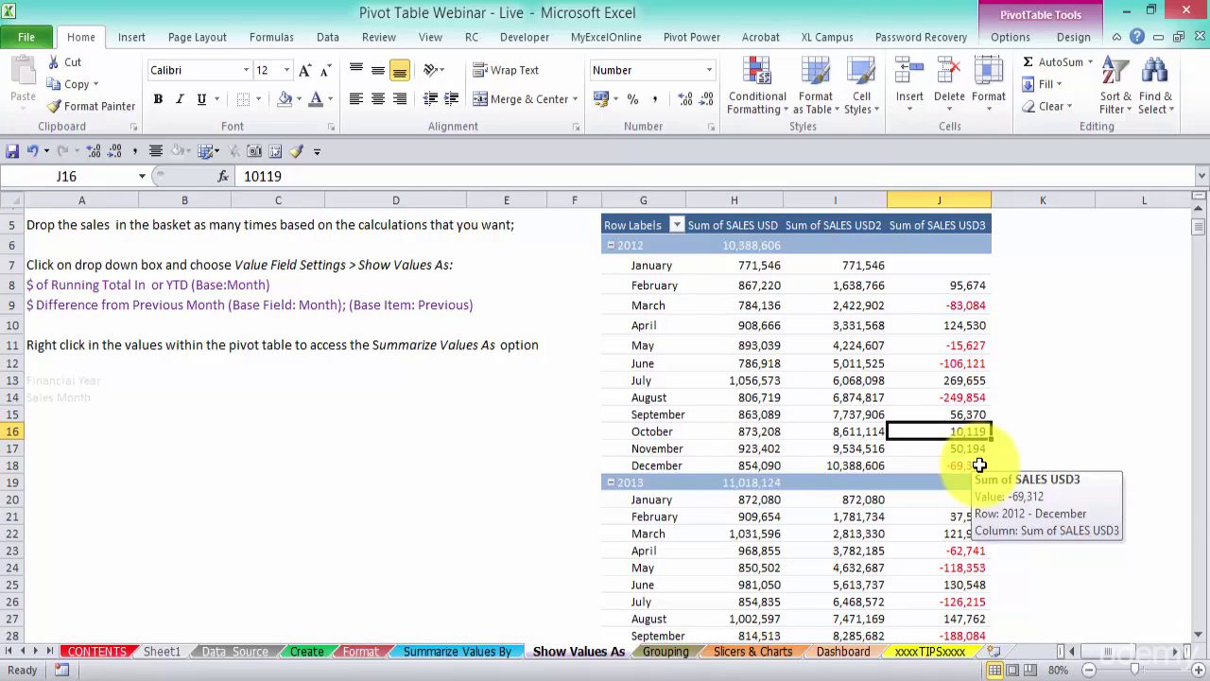
pyautogui.click(952, 326)
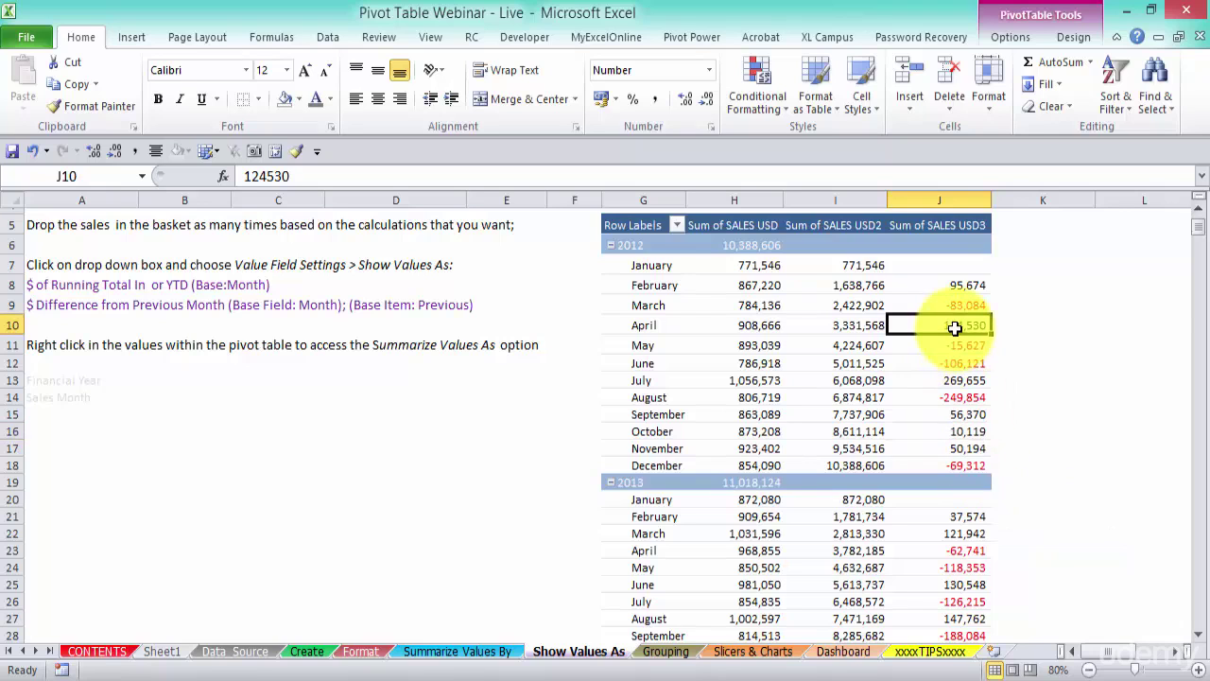
pyautogui.rightClick(953, 327)
pyautogui.click(1029, 608)
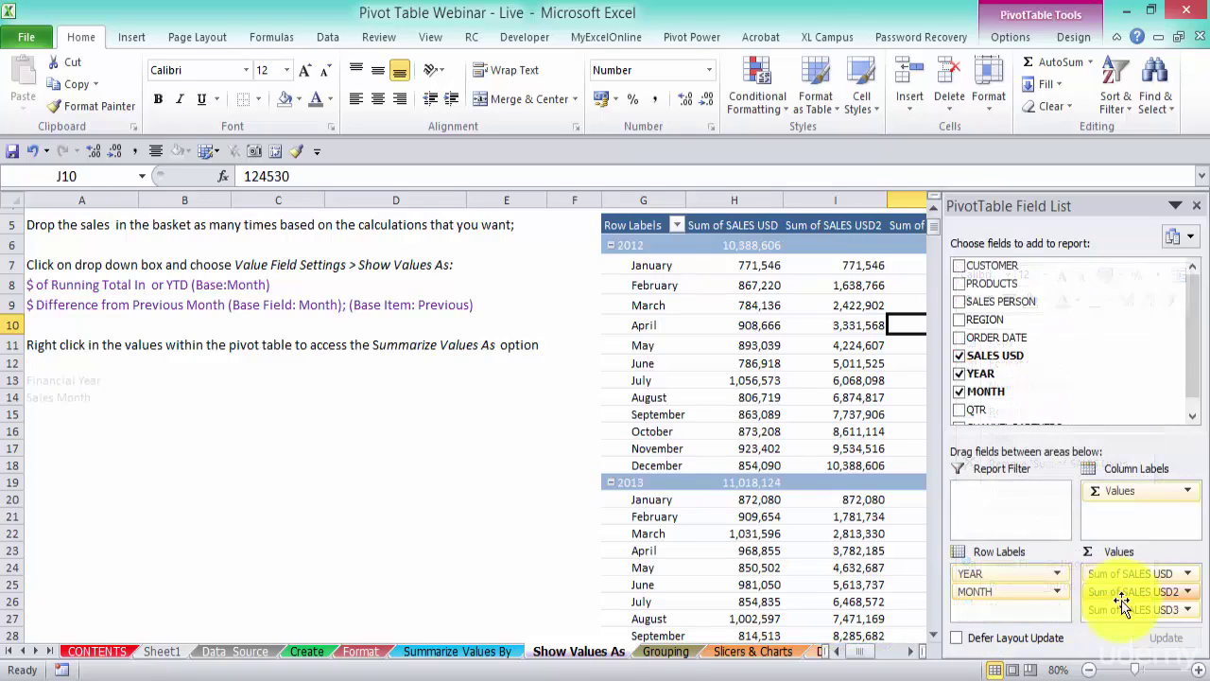
pyautogui.click(1187, 610)
pyautogui.click(1181, 594)
pyautogui.click(509, 258)
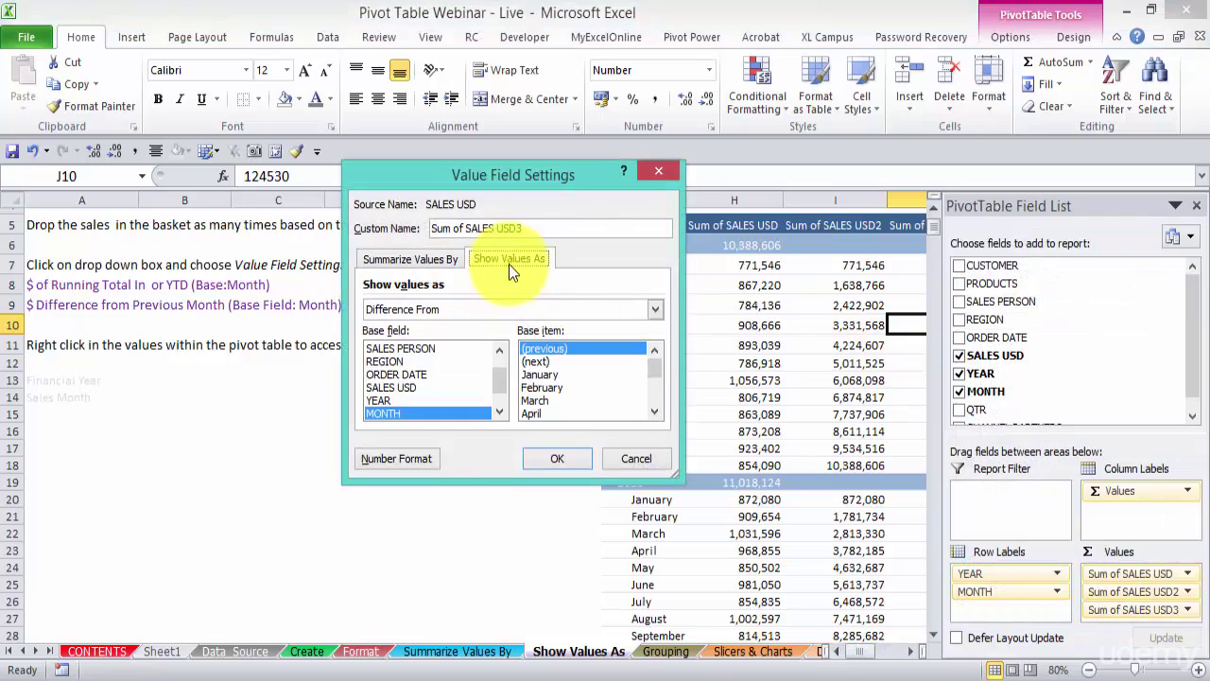
pyautogui.click(654, 309)
pyautogui.click(655, 330)
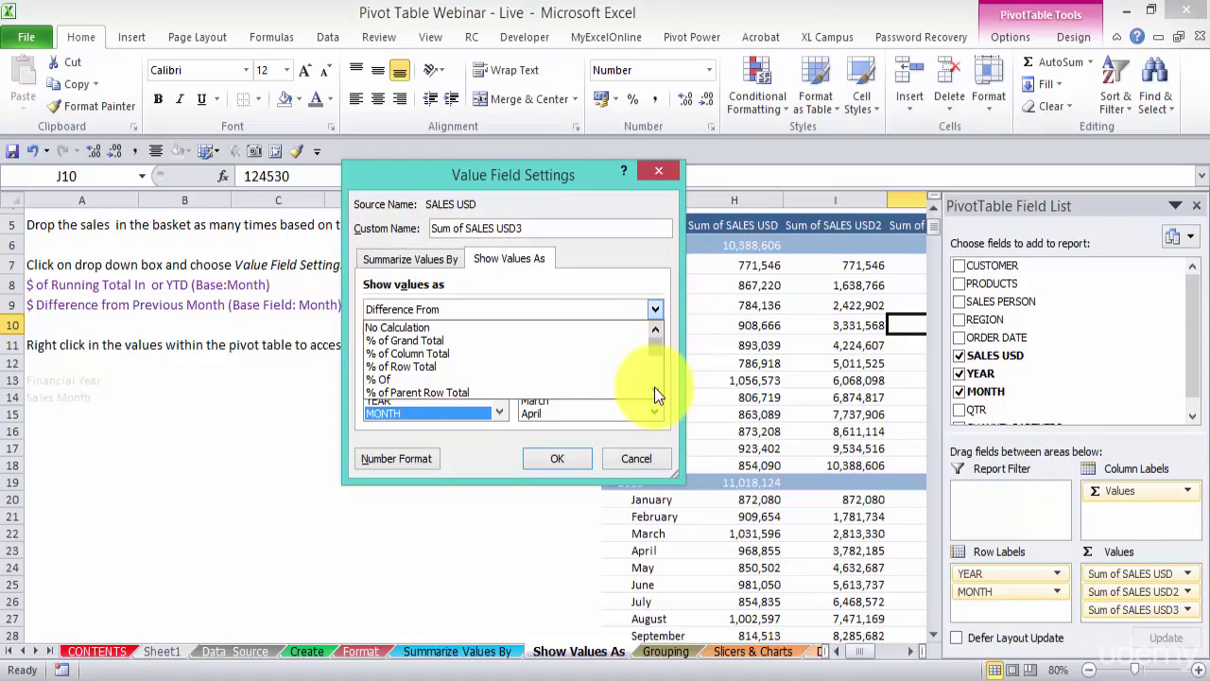
pyautogui.click(657, 390)
pyautogui.click(657, 390)
pyautogui.click(657, 391)
pyautogui.click(657, 390)
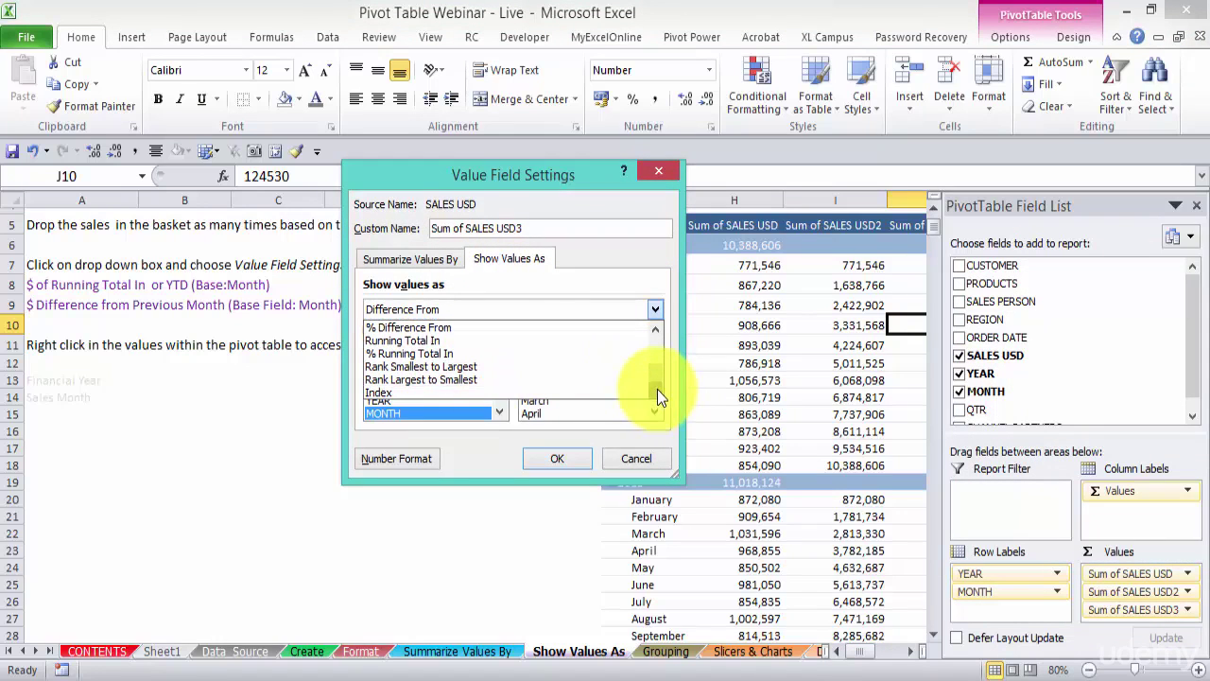
pyautogui.click(636, 458)
pyautogui.click(1195, 206)
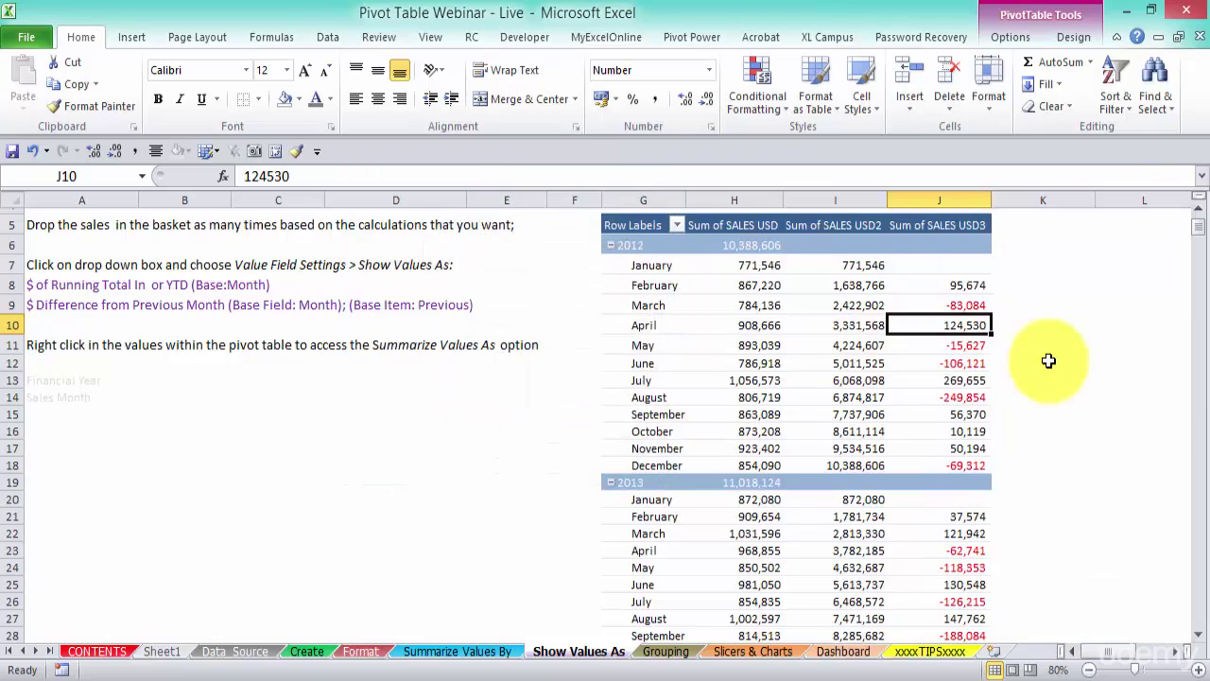
pyautogui.scroll(2, 1048, 360)
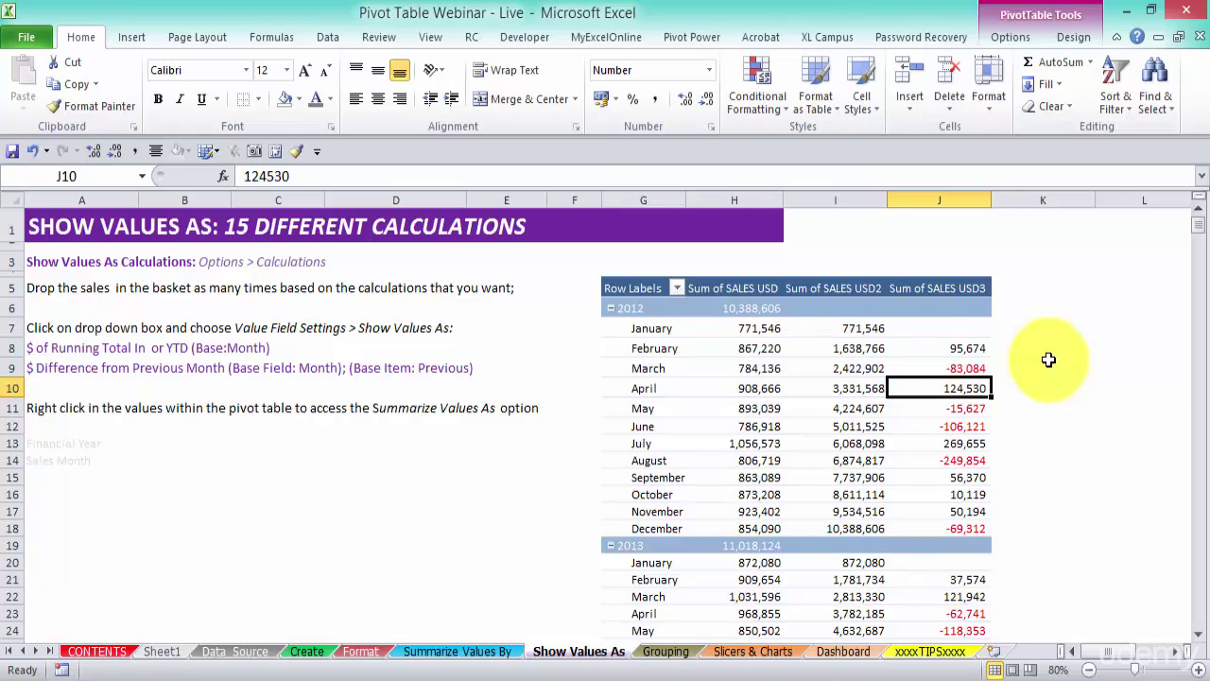
pyautogui.click(232, 651)
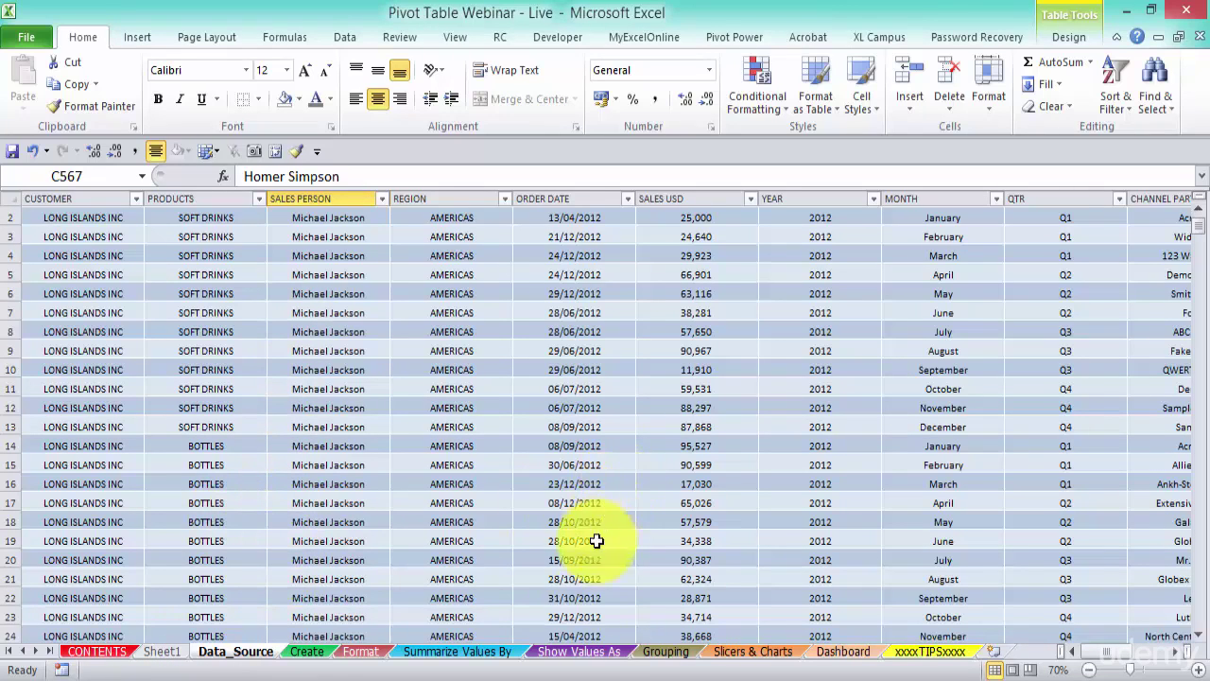
pyautogui.click(612, 653)
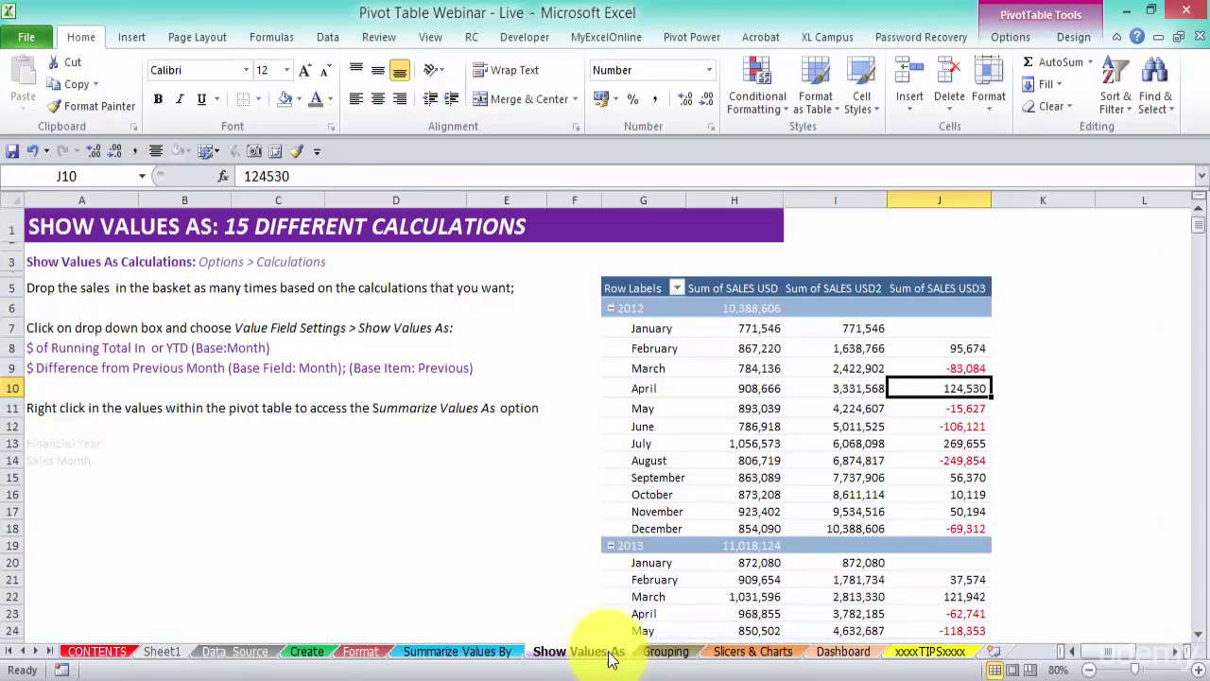
pyautogui.rightClick(877, 370)
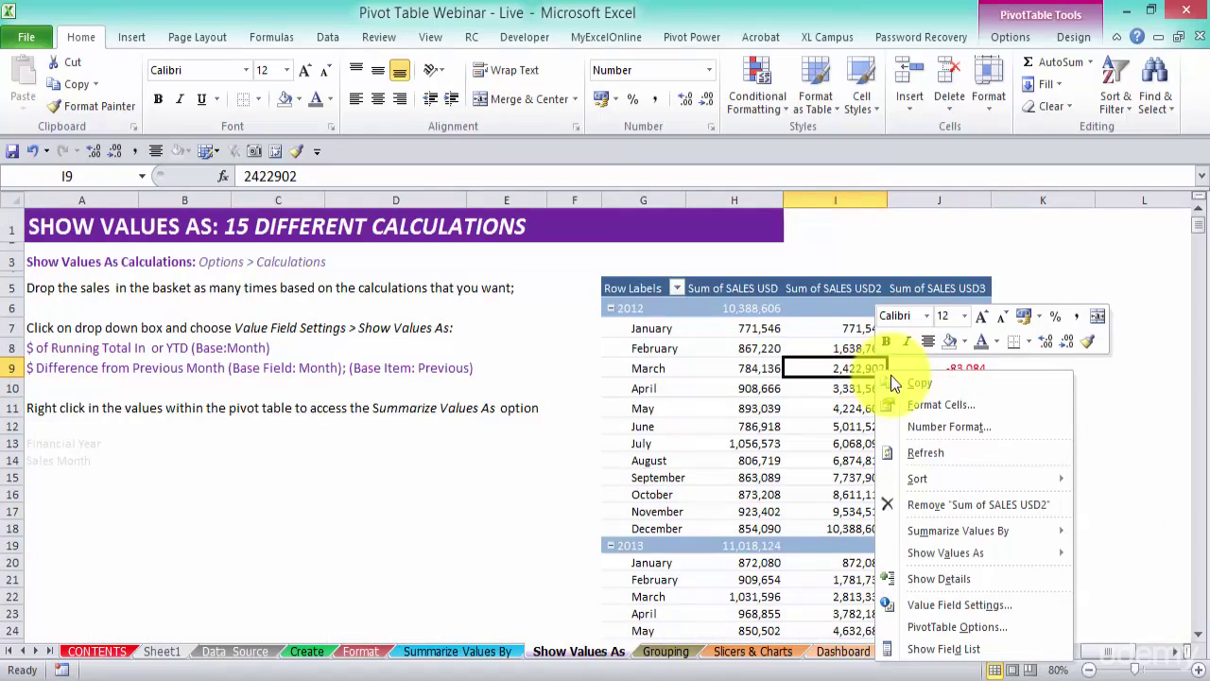
pyautogui.click(917, 452)
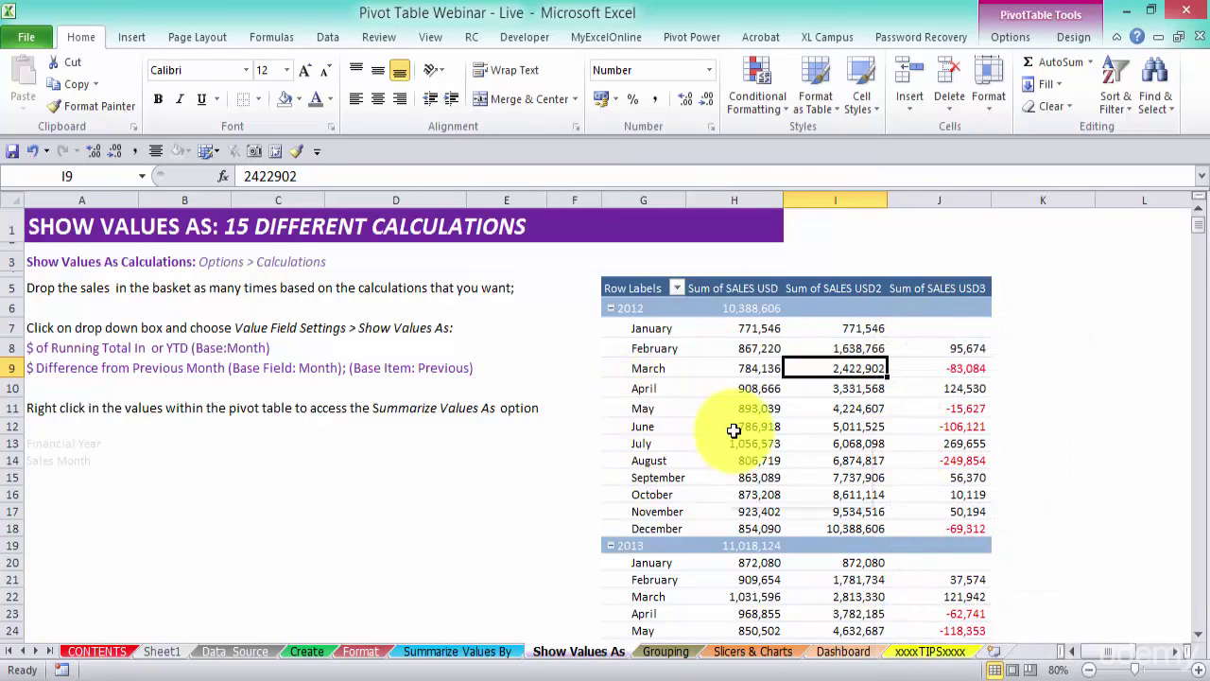
pyautogui.moveTo(733, 430)
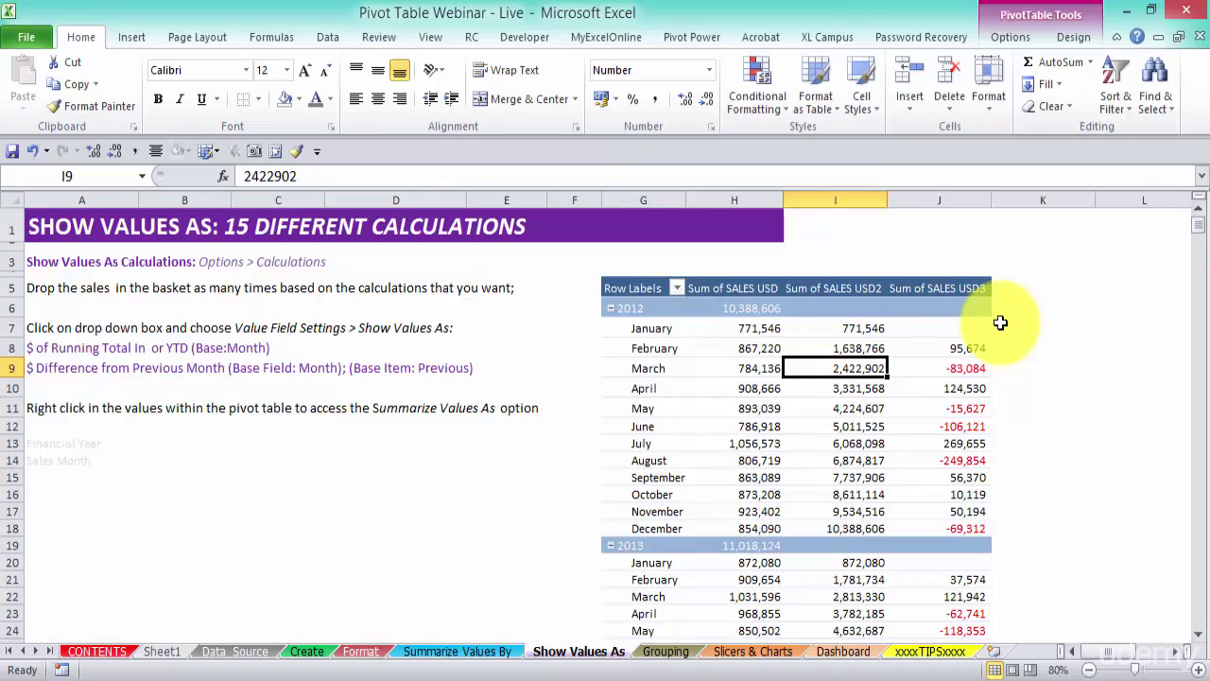
pyautogui.moveTo(939, 378)
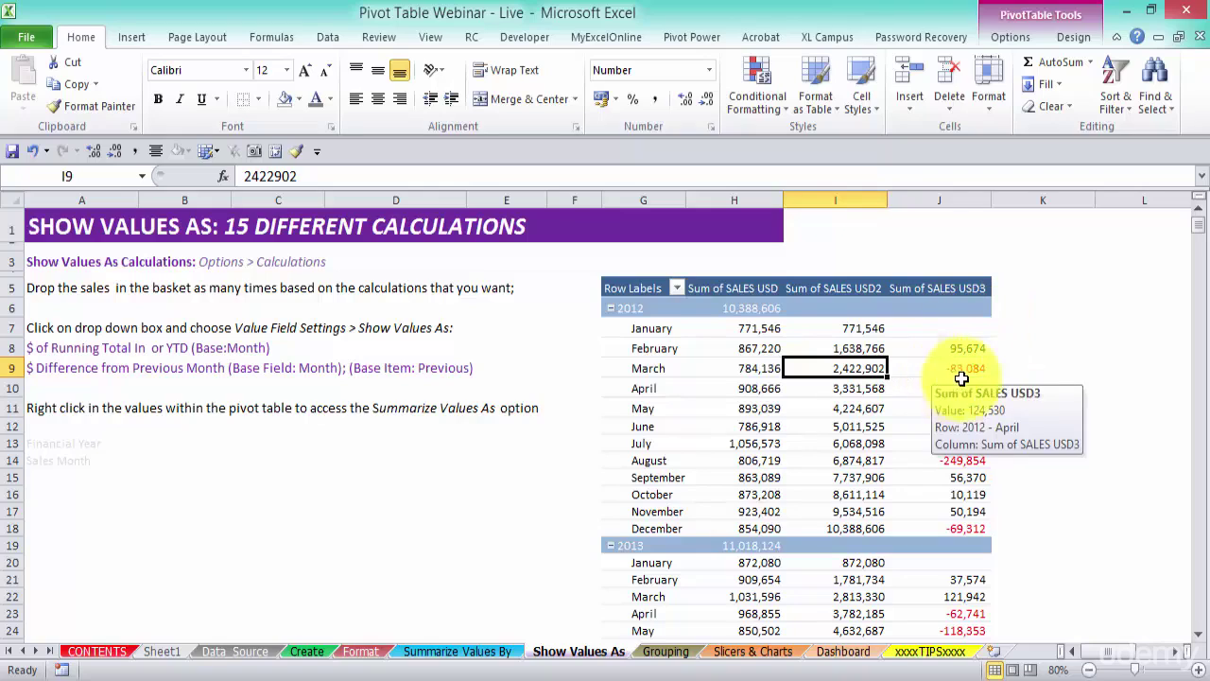